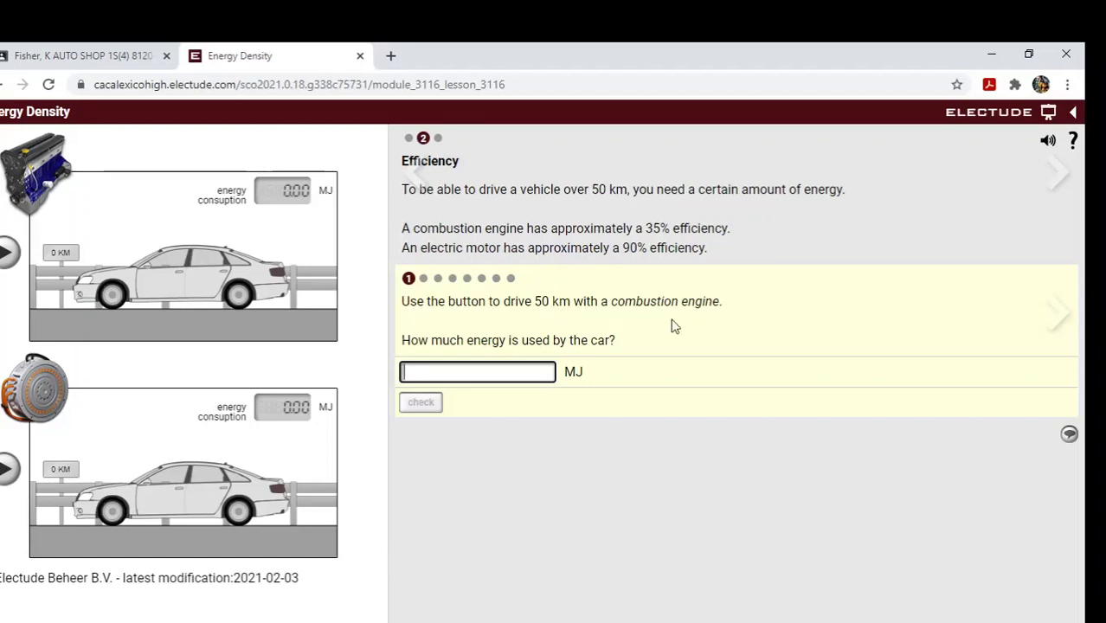
Step: Run the combustion-engine car over 50 km and answer 100 MJ as its energy use
left_click(9, 251)
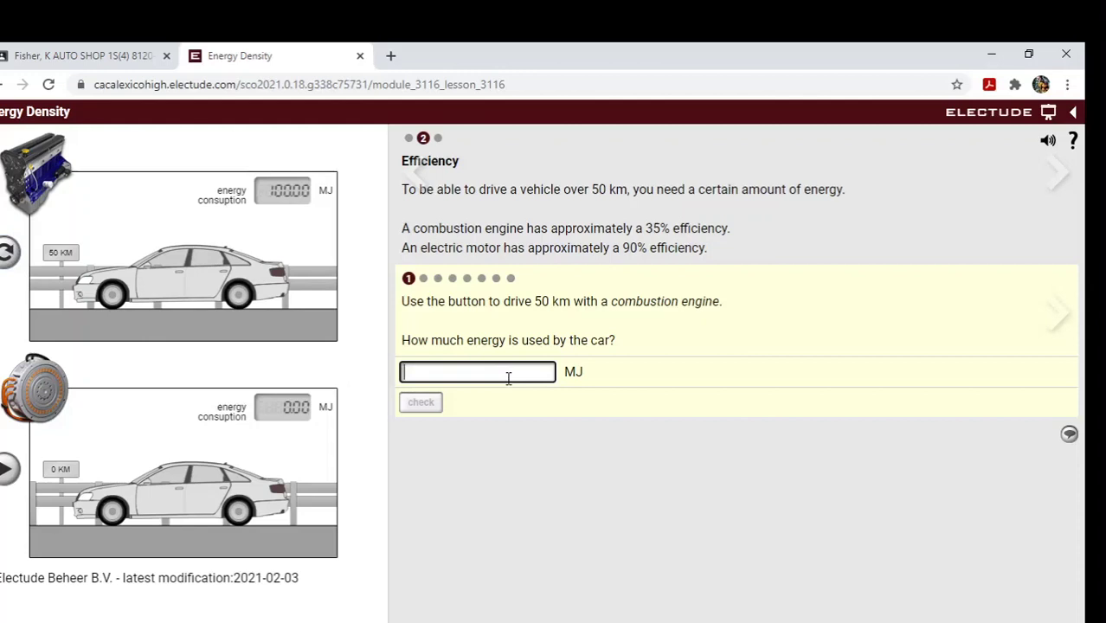
type("100")
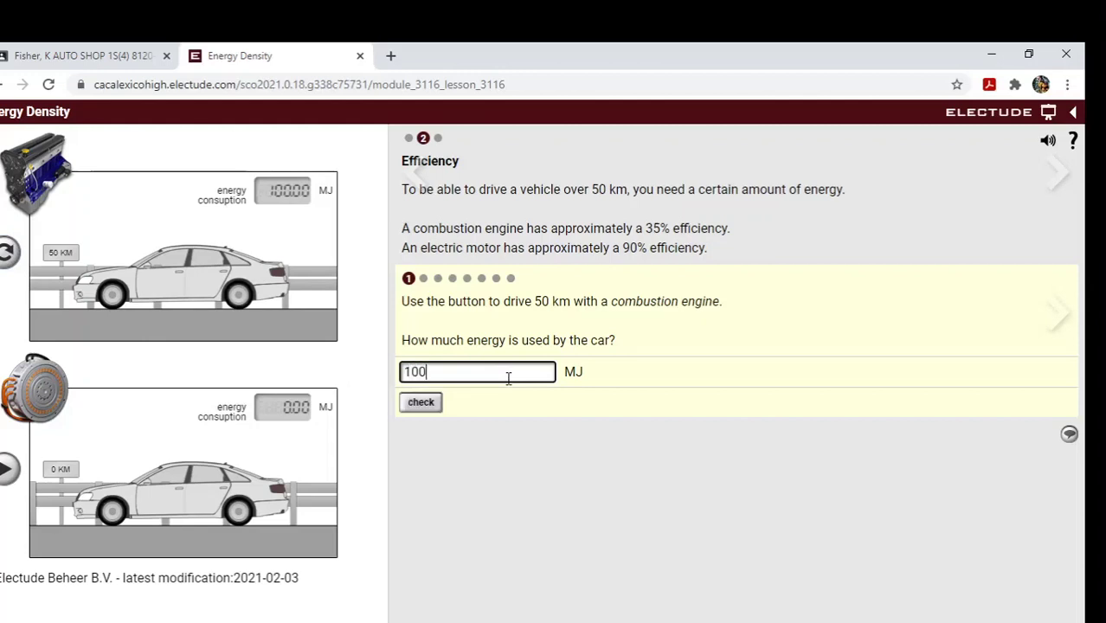
left_click(420, 404)
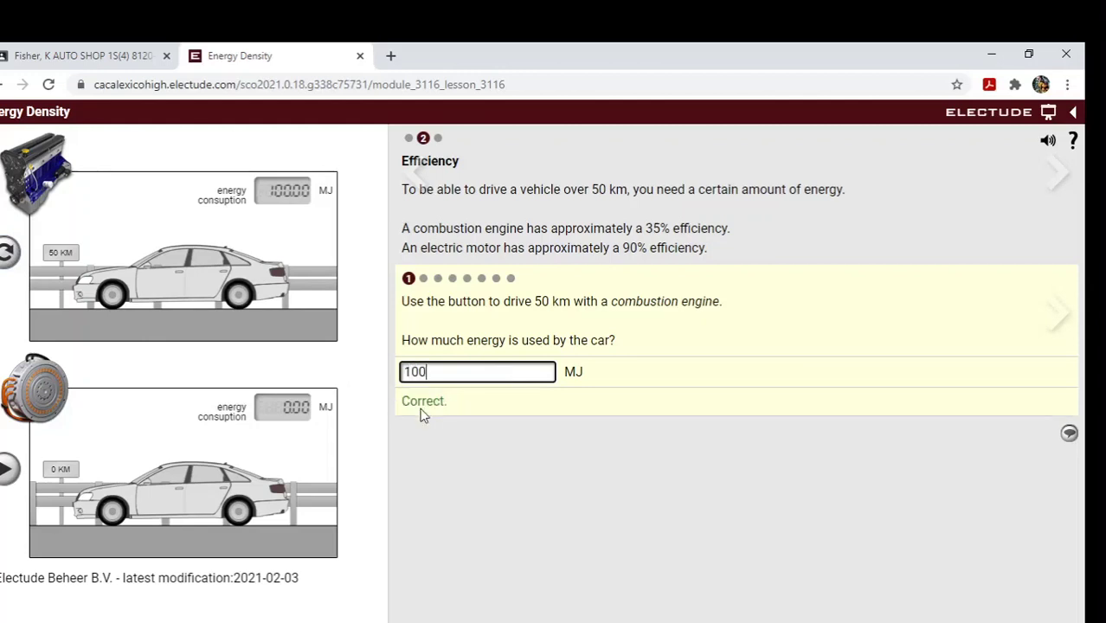
left_click(423, 279)
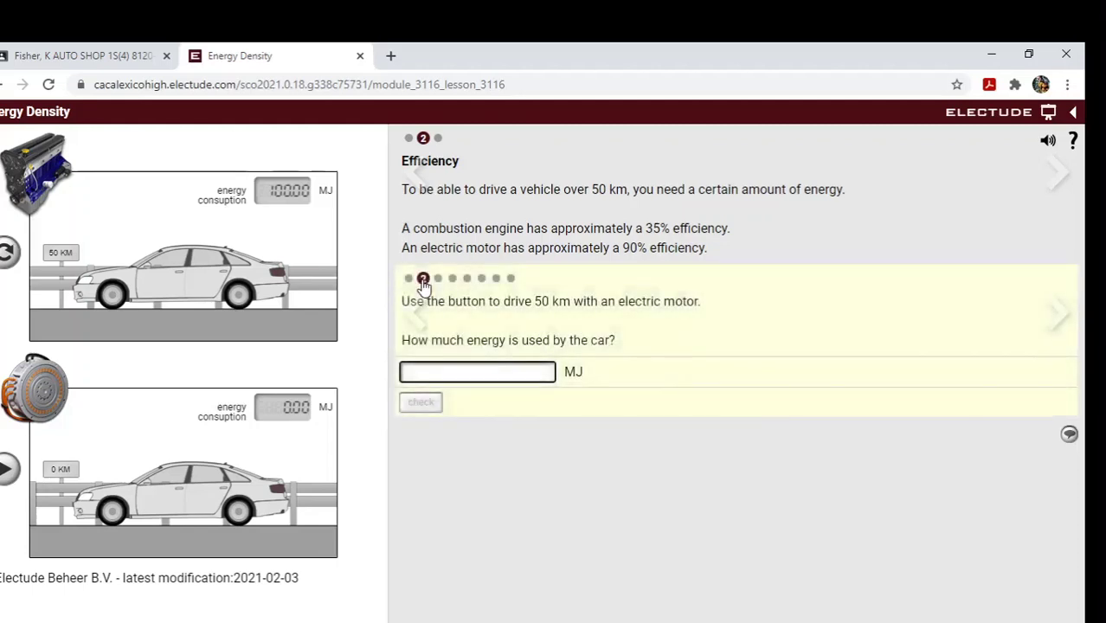
Step: Run the electric car over 50 km and answer 38.9 MJ as its energy use
left_click(7, 473)
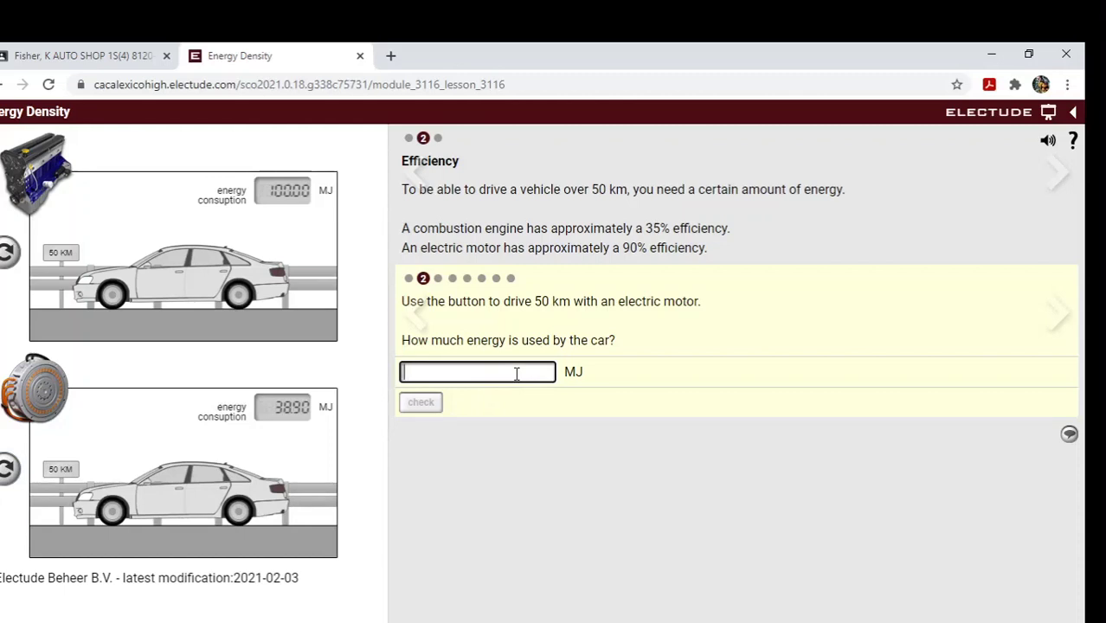
type("38")
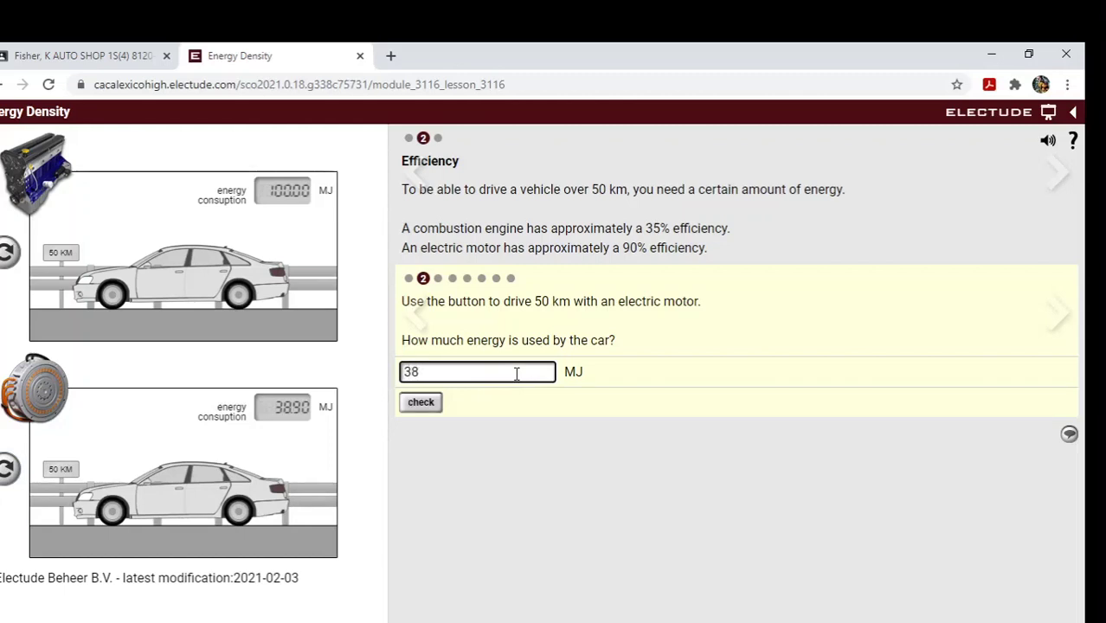
type(".9")
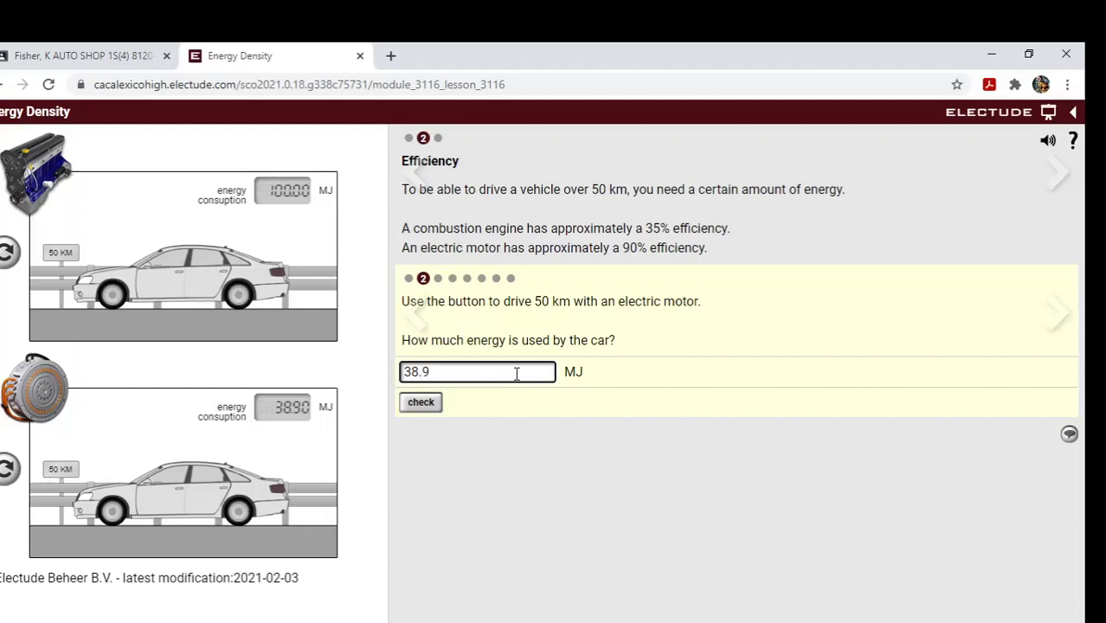
left_click(436, 404)
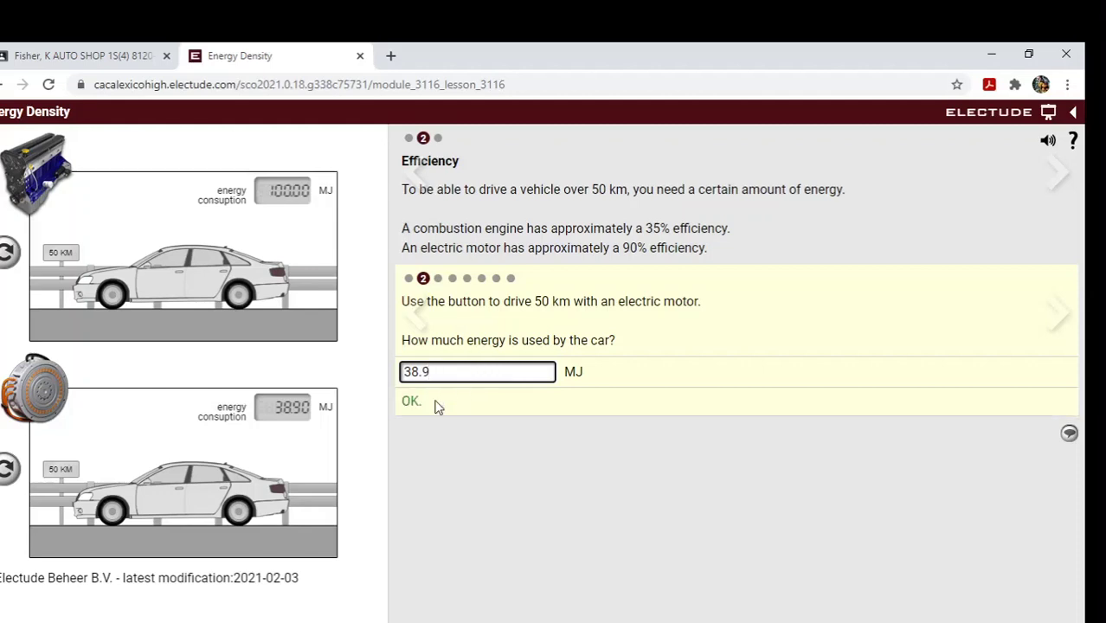
Step: Choose the electric-motor vehicle as the one using less energy and check it
left_click(437, 279)
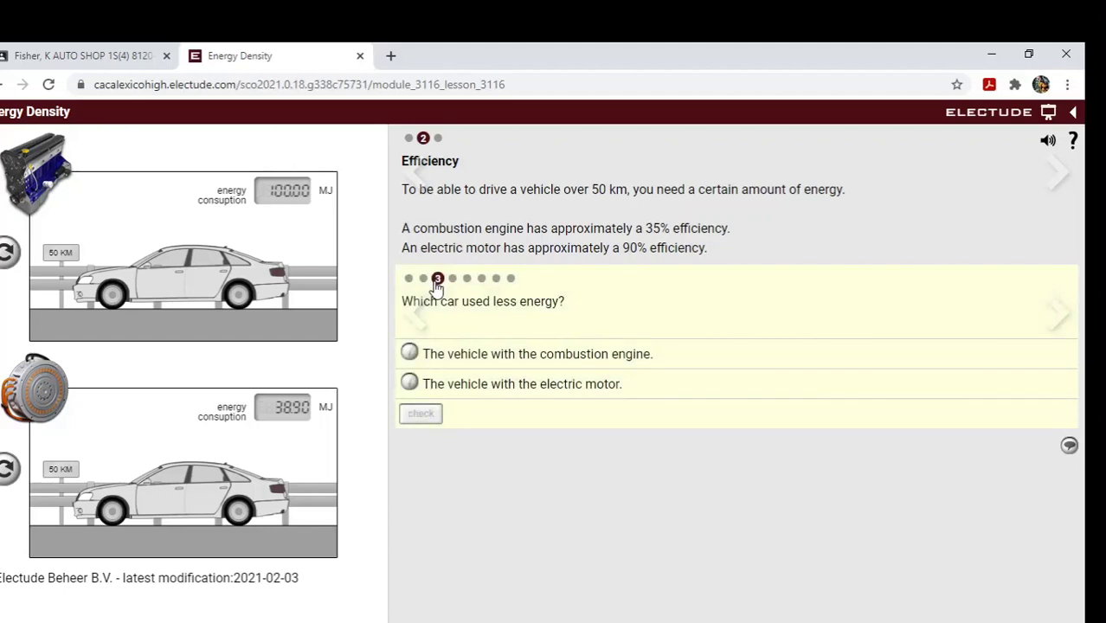
left_click(409, 384)
left_click(415, 421)
left_click(451, 279)
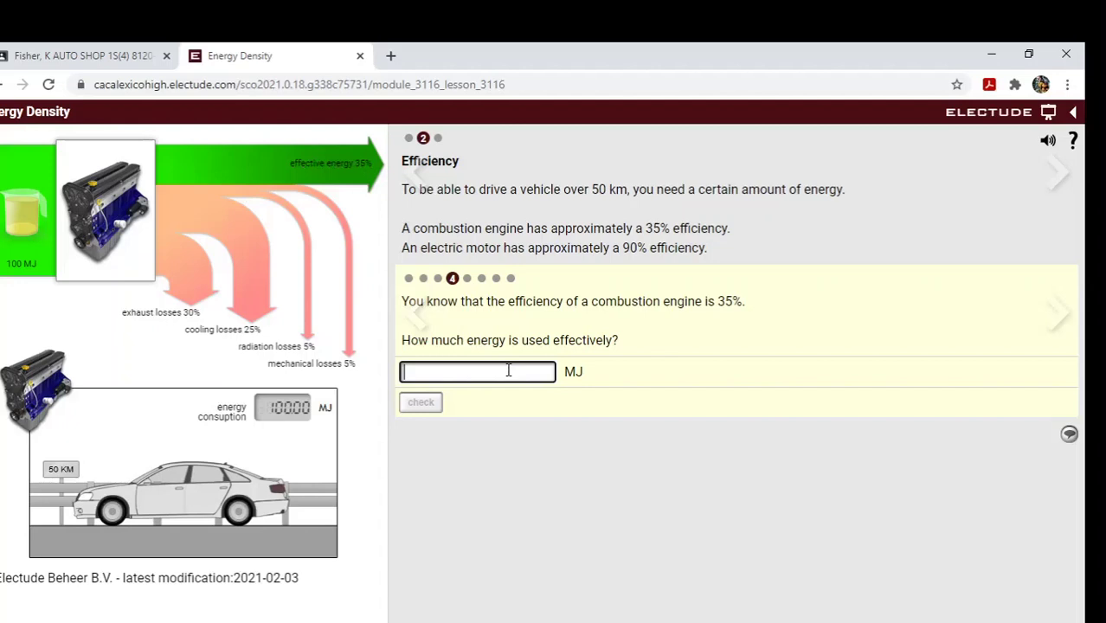
Step: Enter 35 MJ as the combustion engine's effectively used energy and check it
type("35")
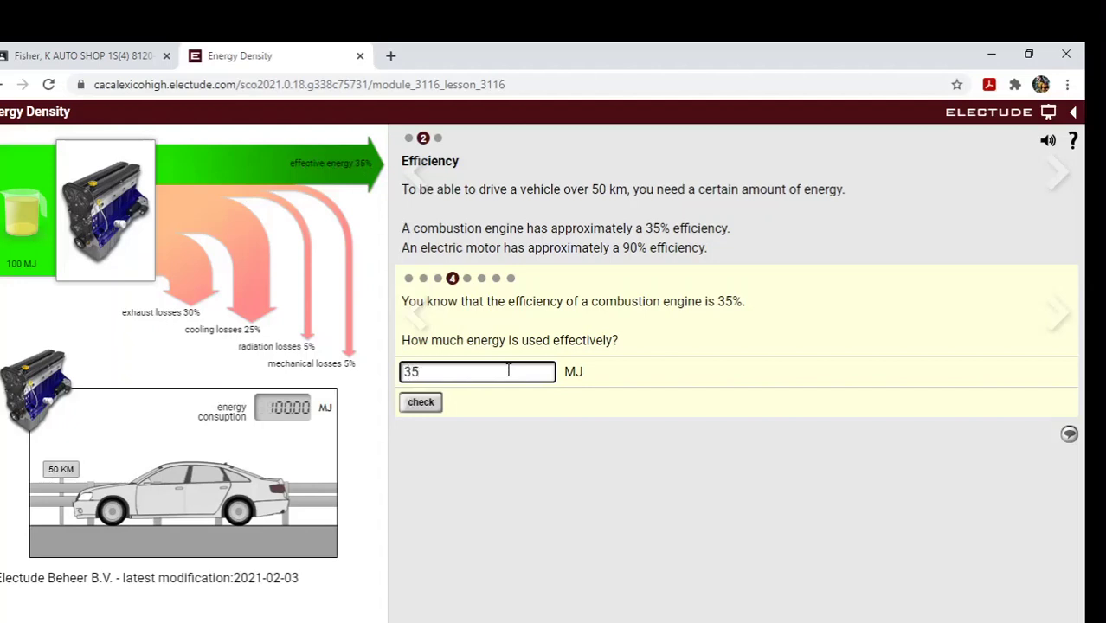
left_click(424, 405)
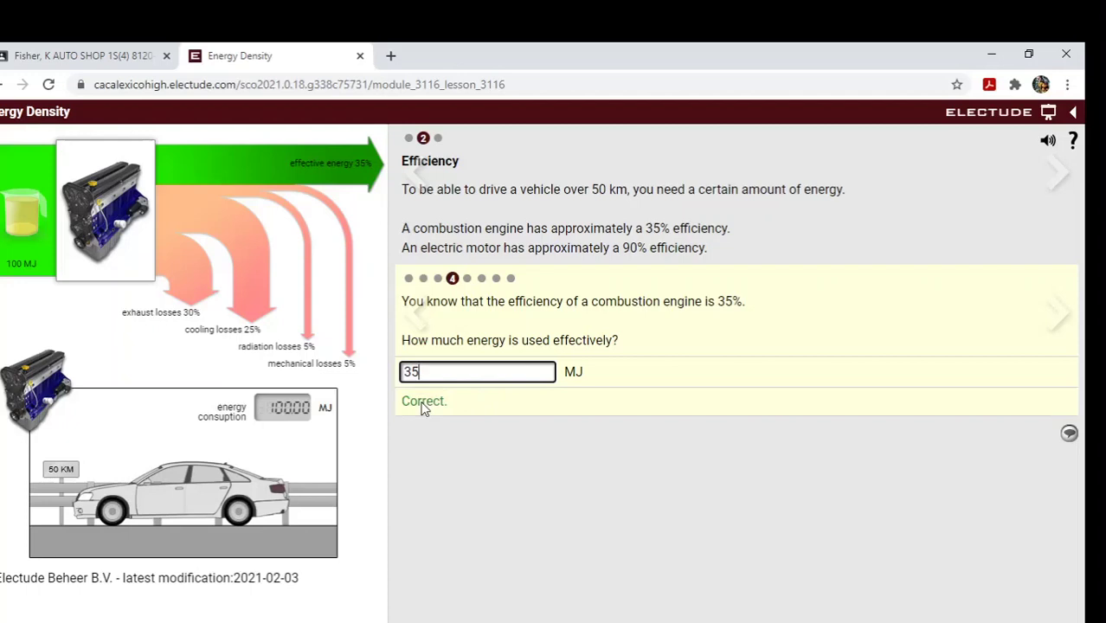
Step: On the energy-loss question, launch Calculator in the background and answer 65 MJ lost
left_click(468, 280)
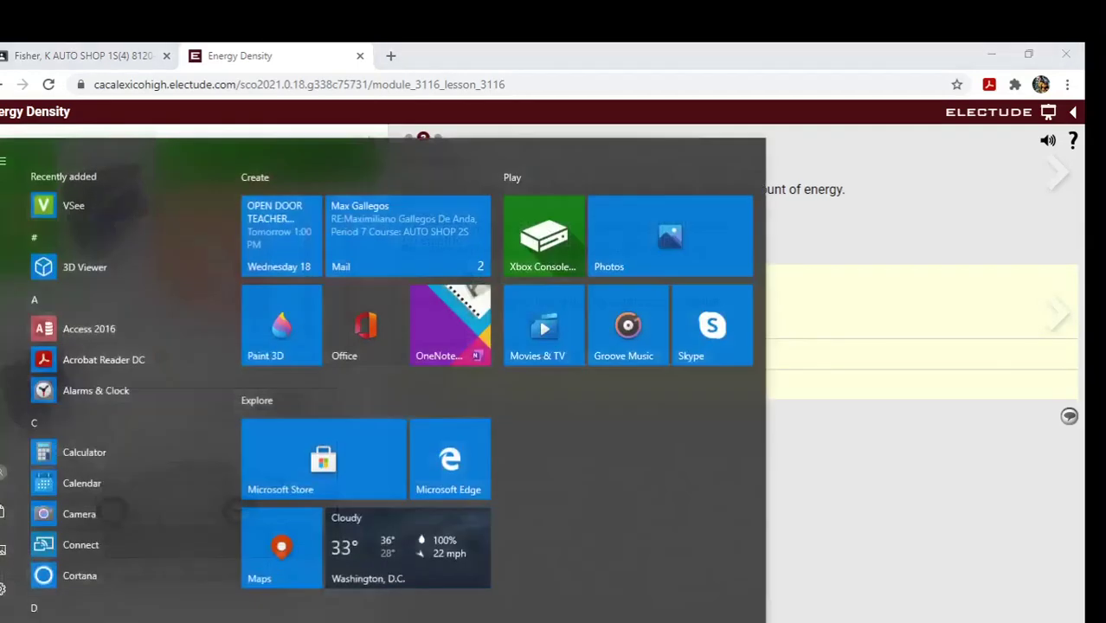
left_click(13, 618)
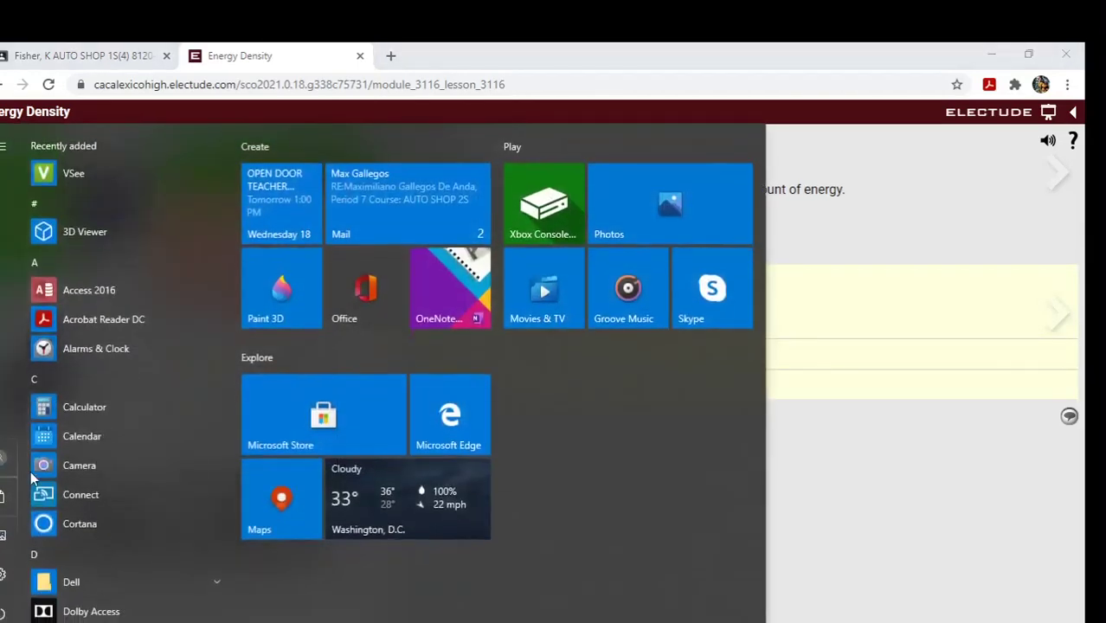
left_click(87, 409)
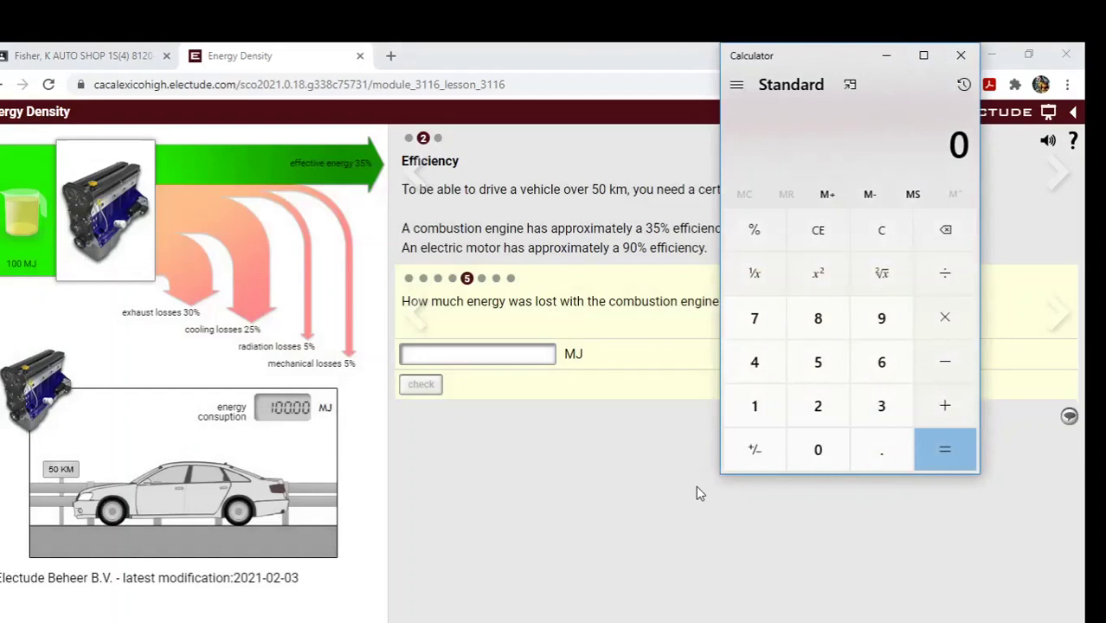
left_click(887, 55)
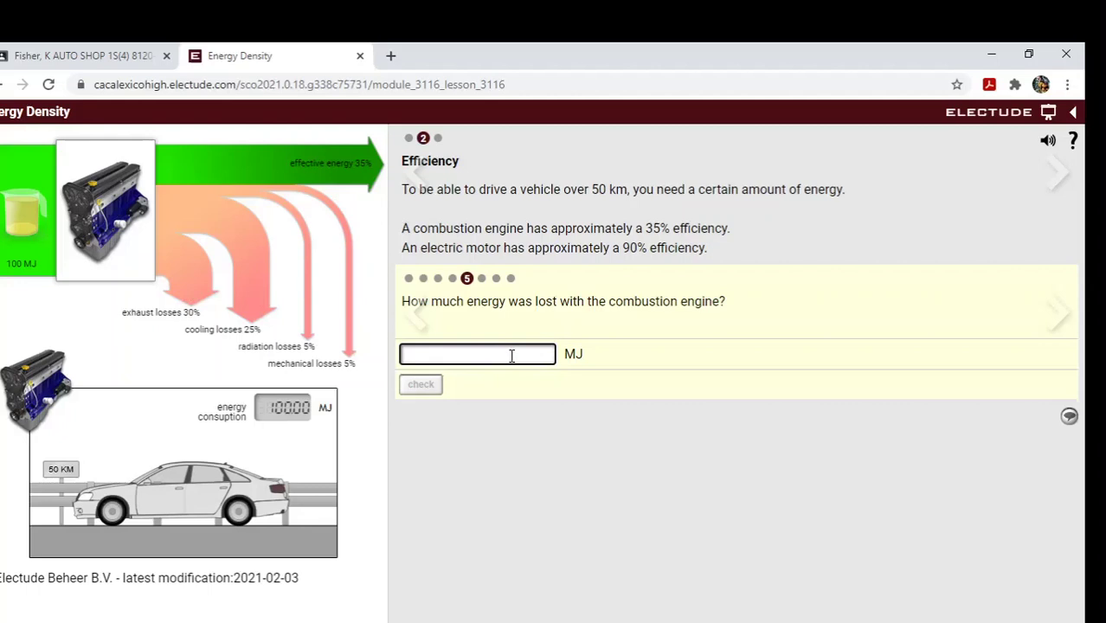
type("65")
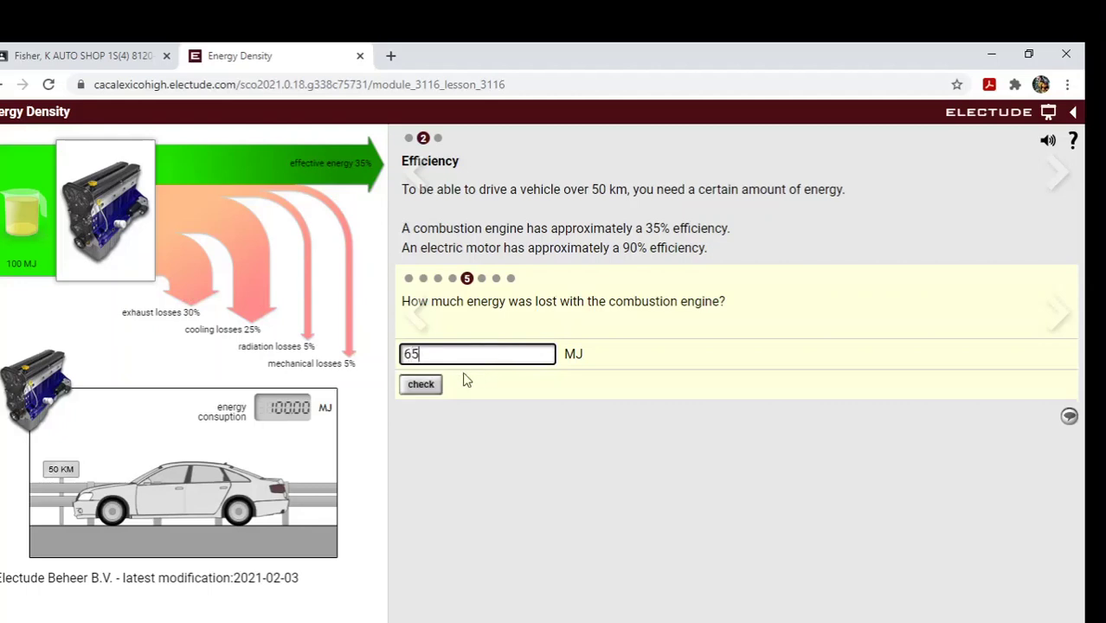
left_click(421, 385)
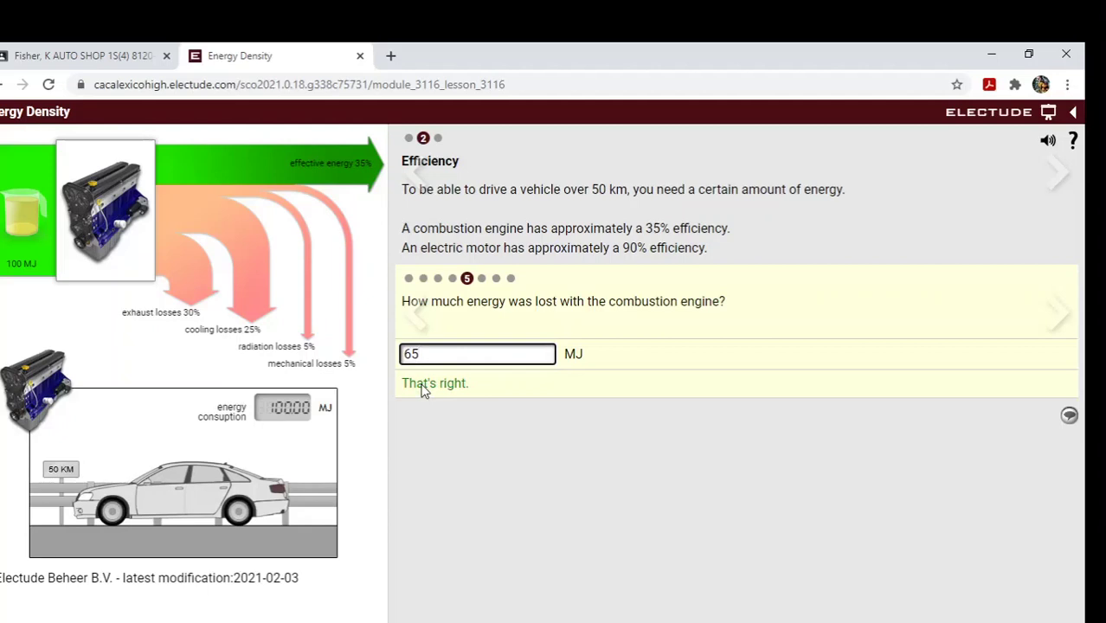
Step: On the electric-motor efficiency question, compute 38.9 × 0.9 in Calculator
left_click(482, 279)
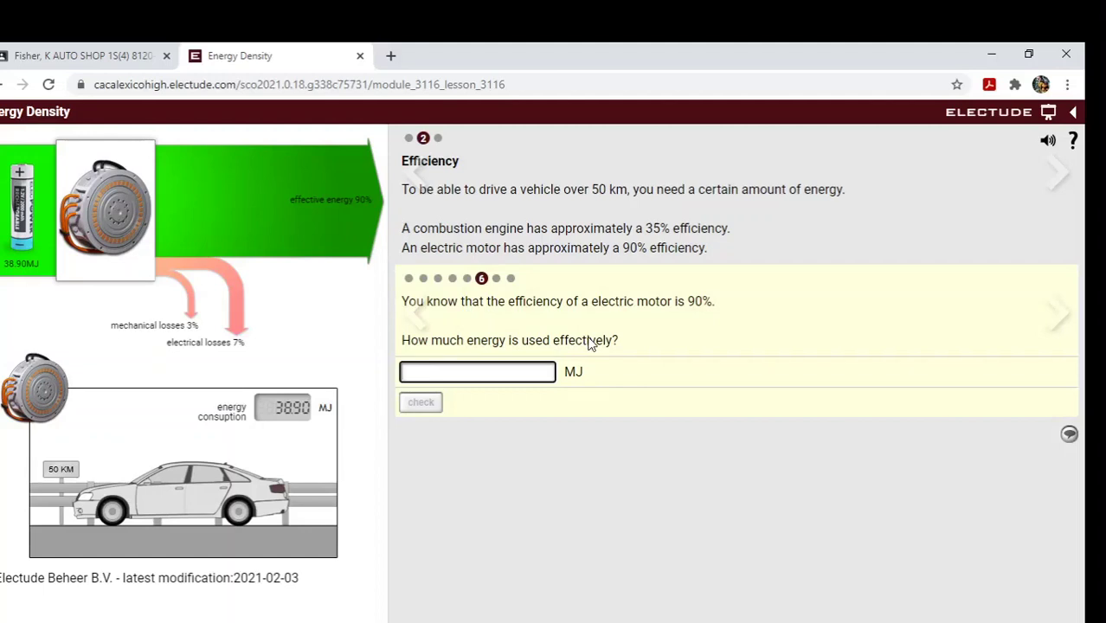
left_click(545, 622)
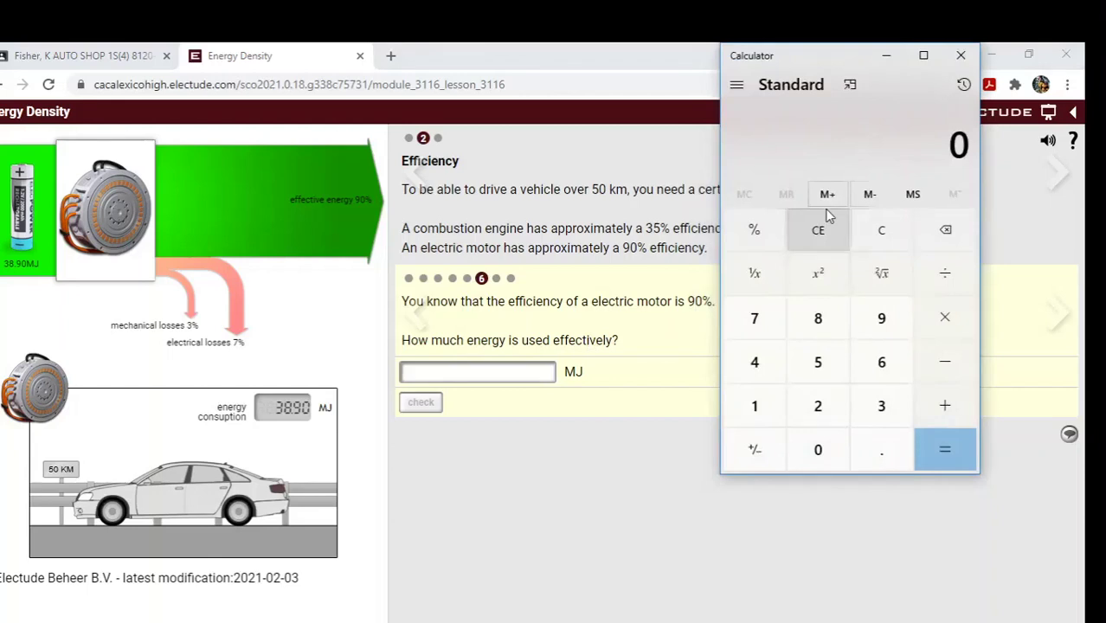
left_click(884, 414)
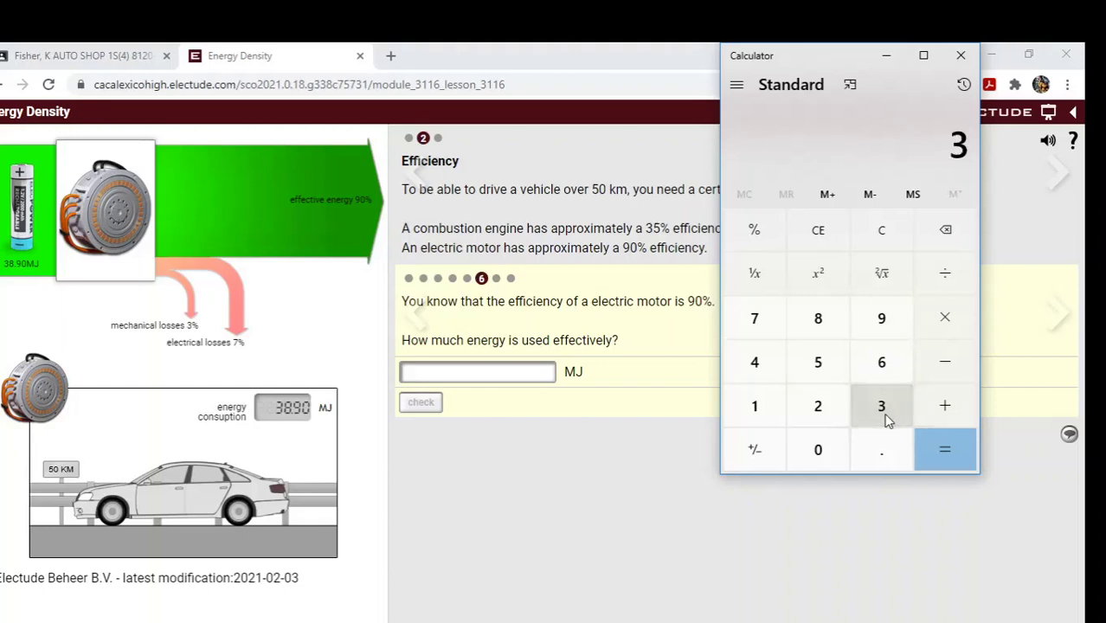
left_click(824, 325)
left_click(879, 449)
left_click(881, 320)
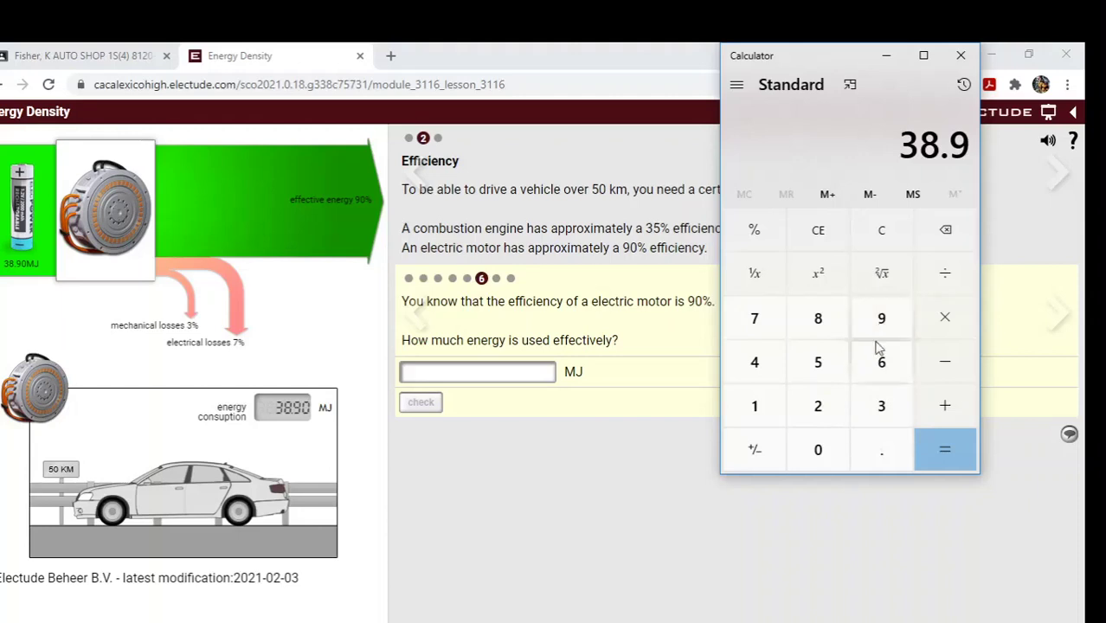
left_click(946, 326)
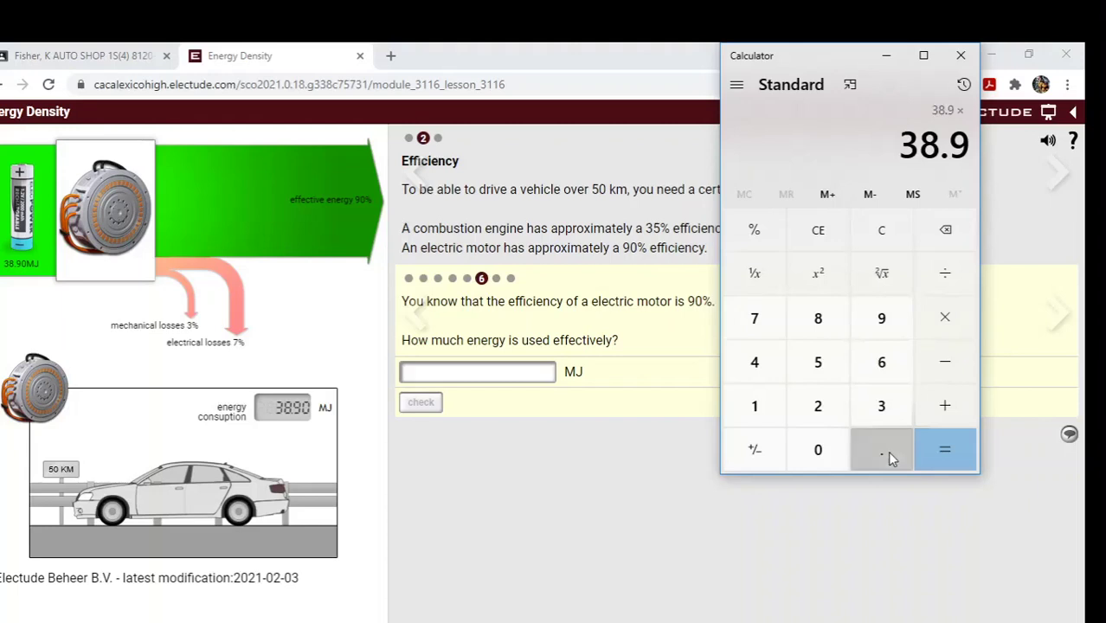
left_click(887, 451)
left_click(881, 327)
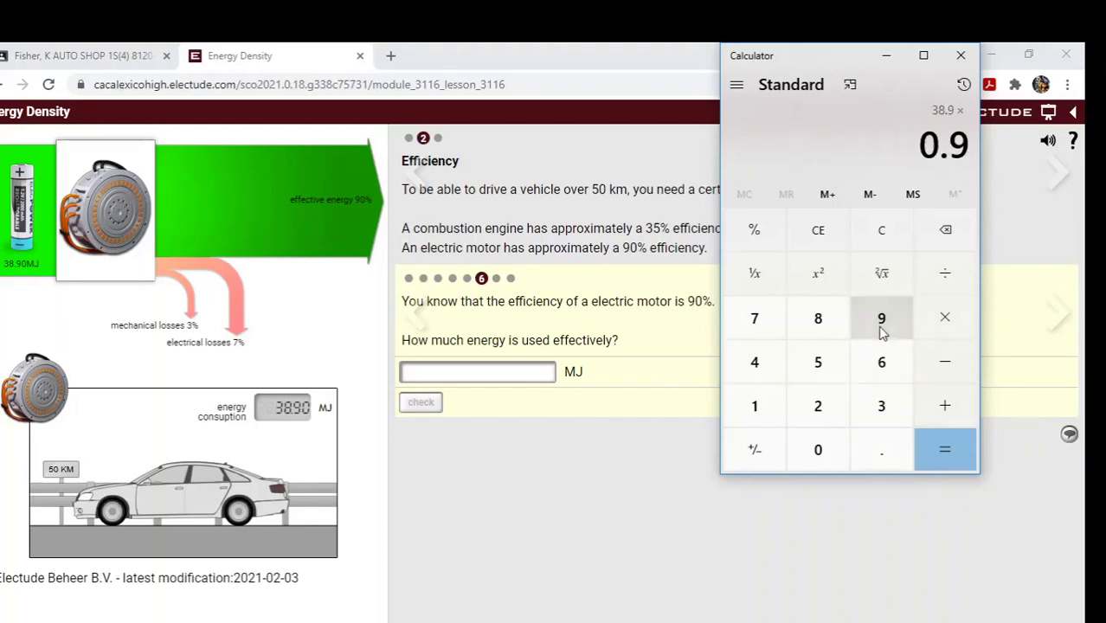
left_click(945, 449)
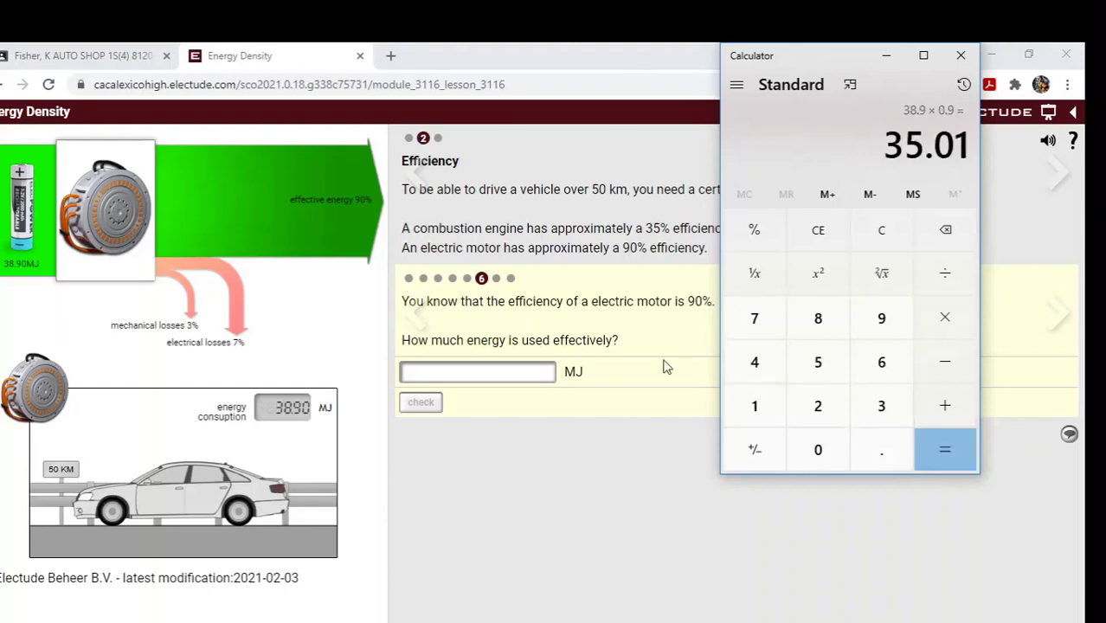
Step: Answer 35 MJ as the electric motor's effective energy and check it
left_click(488, 372)
type("35")
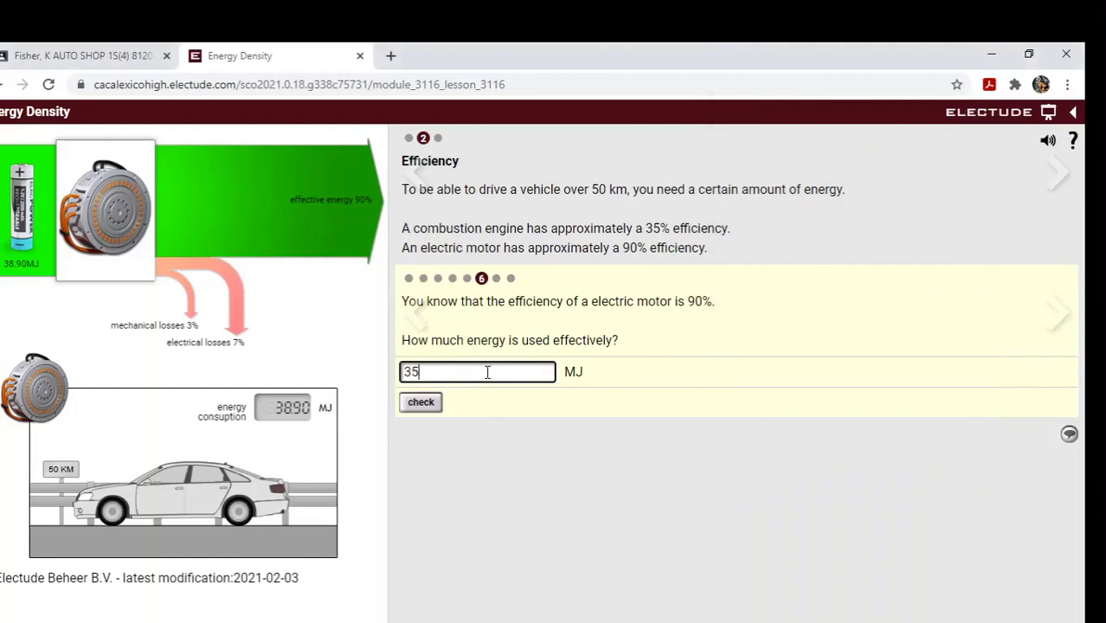
left_click(435, 405)
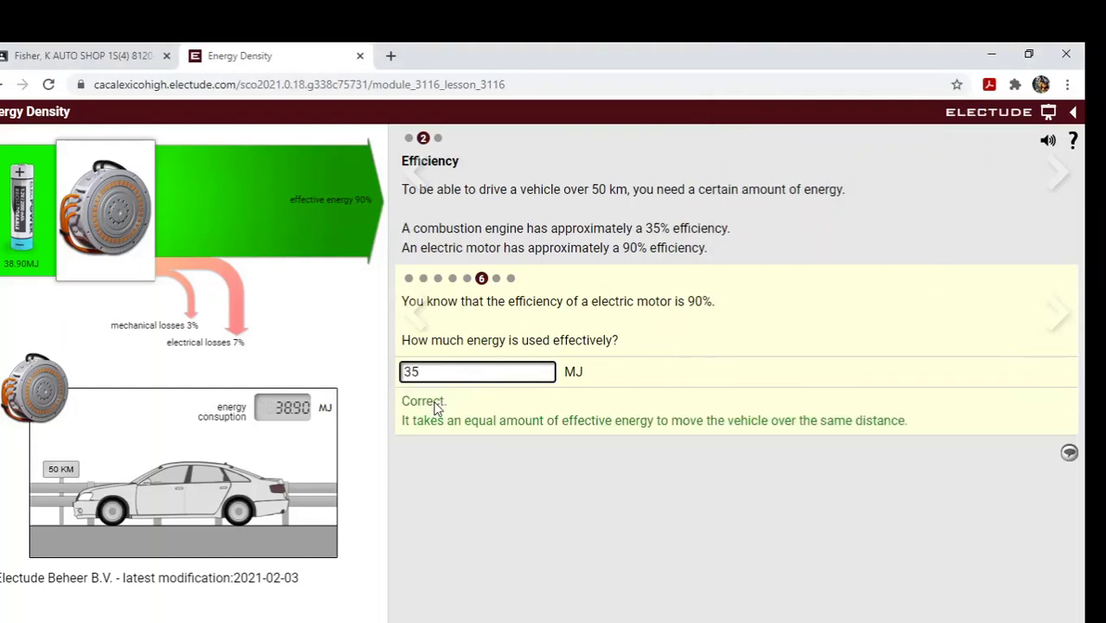
Step: On the electric-motor loss question, compute 38.9 × 0.1 in a cleared Calculator
left_click(497, 279)
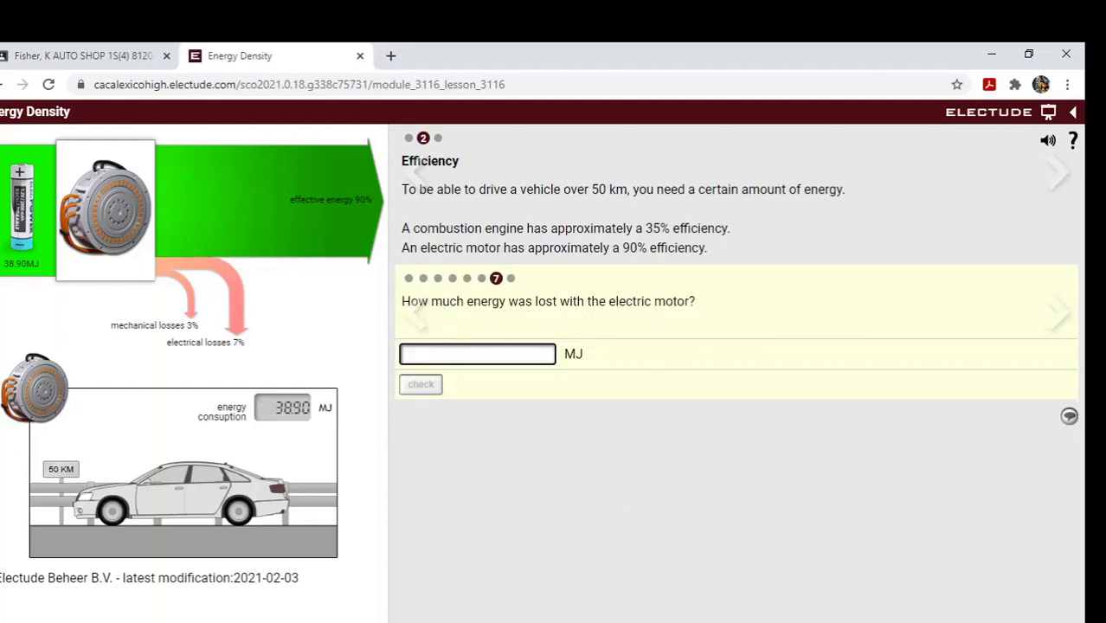
key("alt+Tab")
left_click(881, 232)
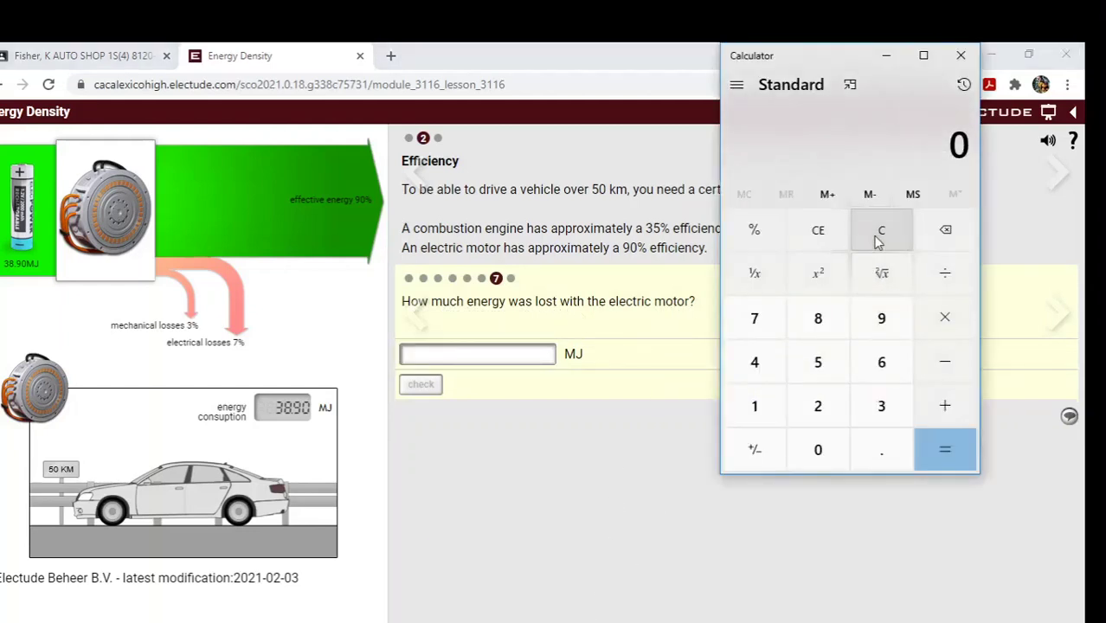
left_click(872, 412)
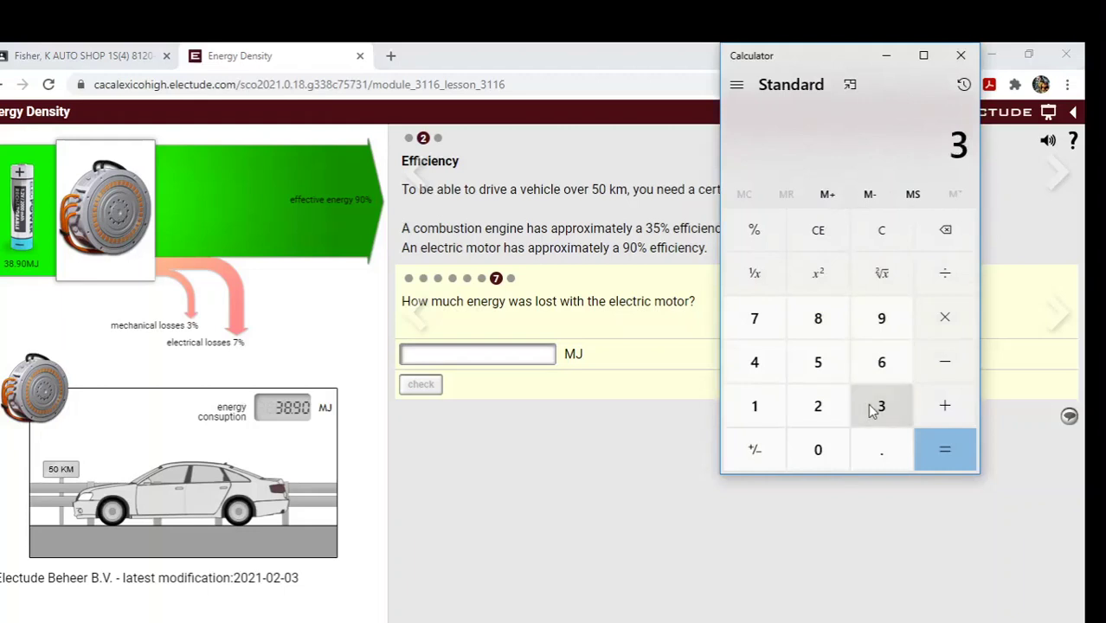
left_click(821, 328)
left_click(887, 445)
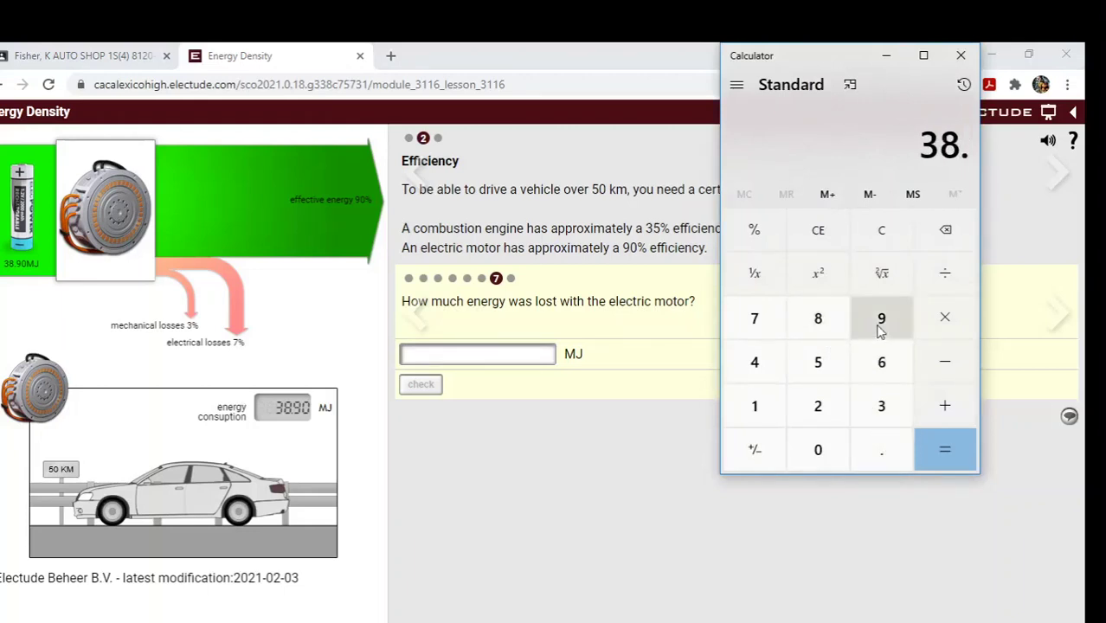
left_click(881, 329)
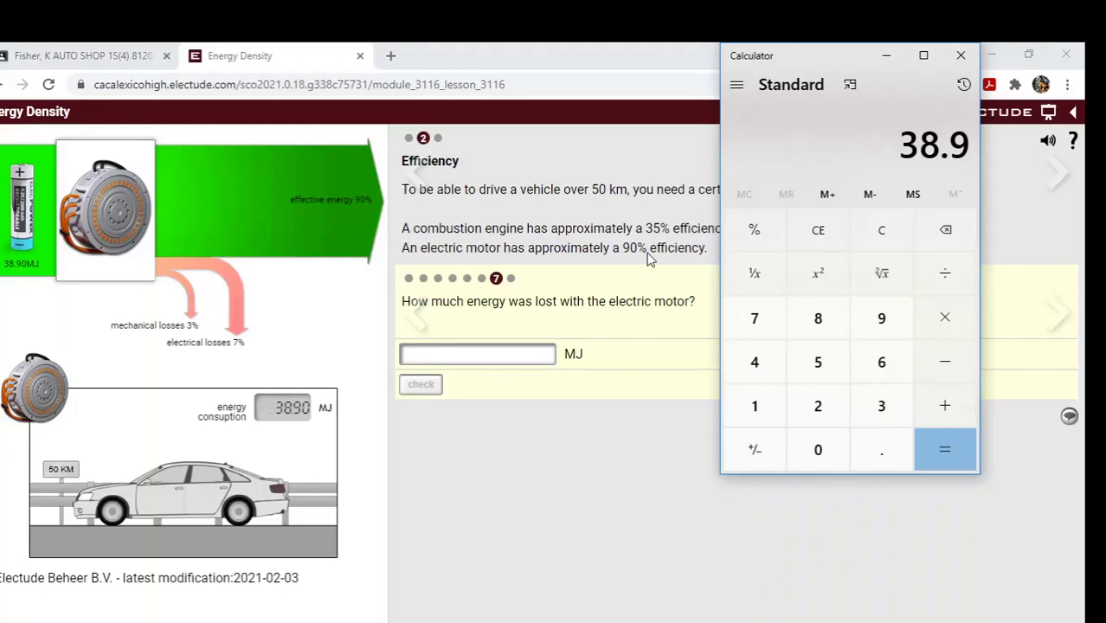
left_click(944, 318)
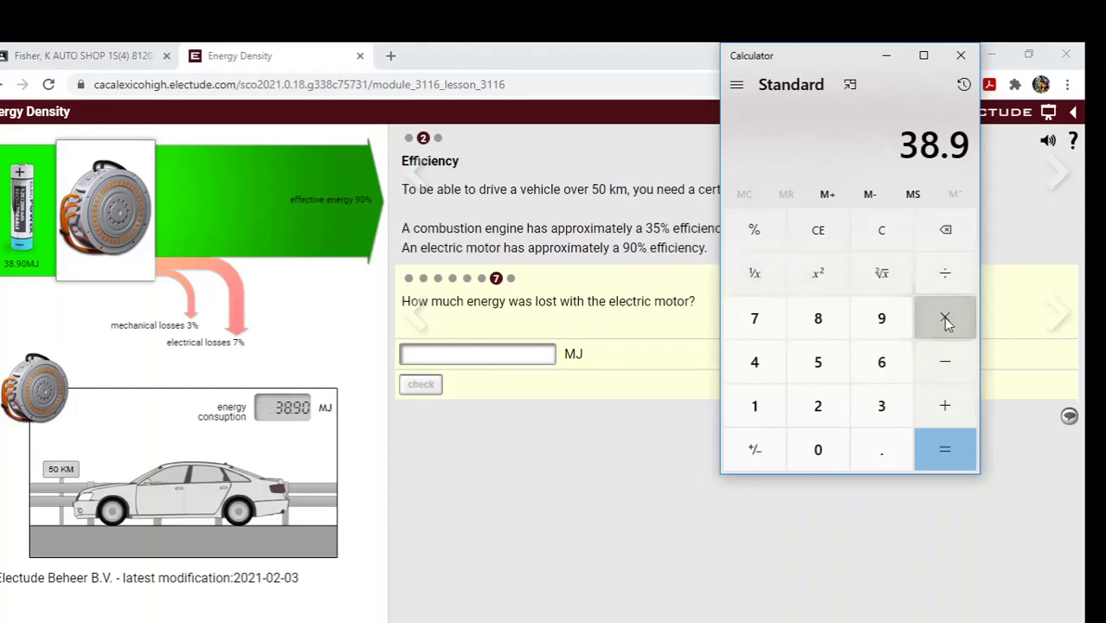
left_click(883, 451)
left_click(766, 421)
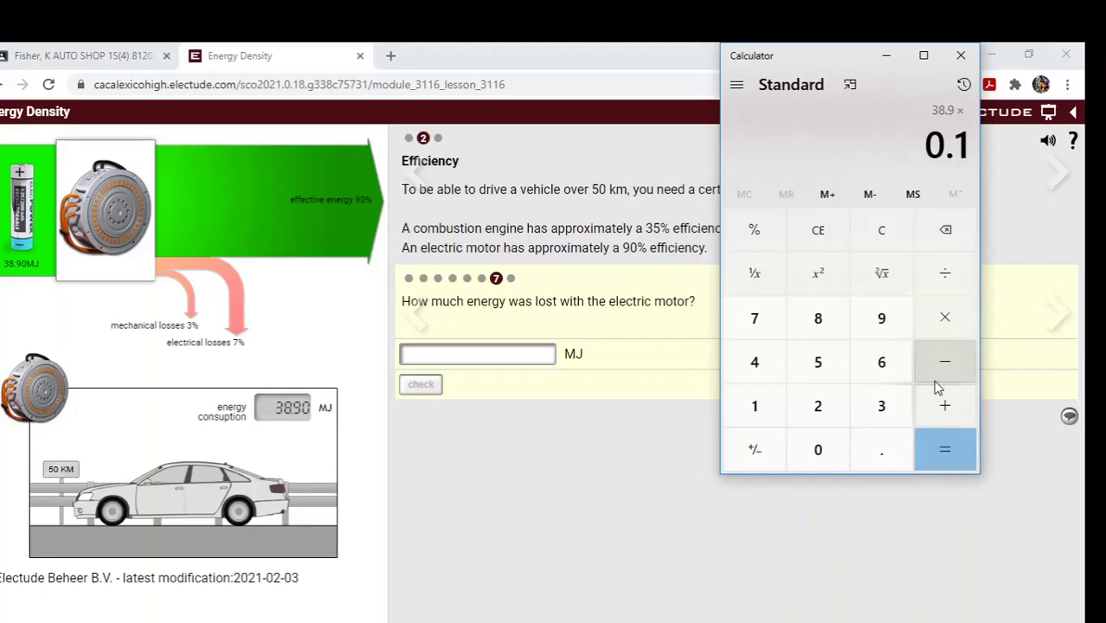
left_click(944, 448)
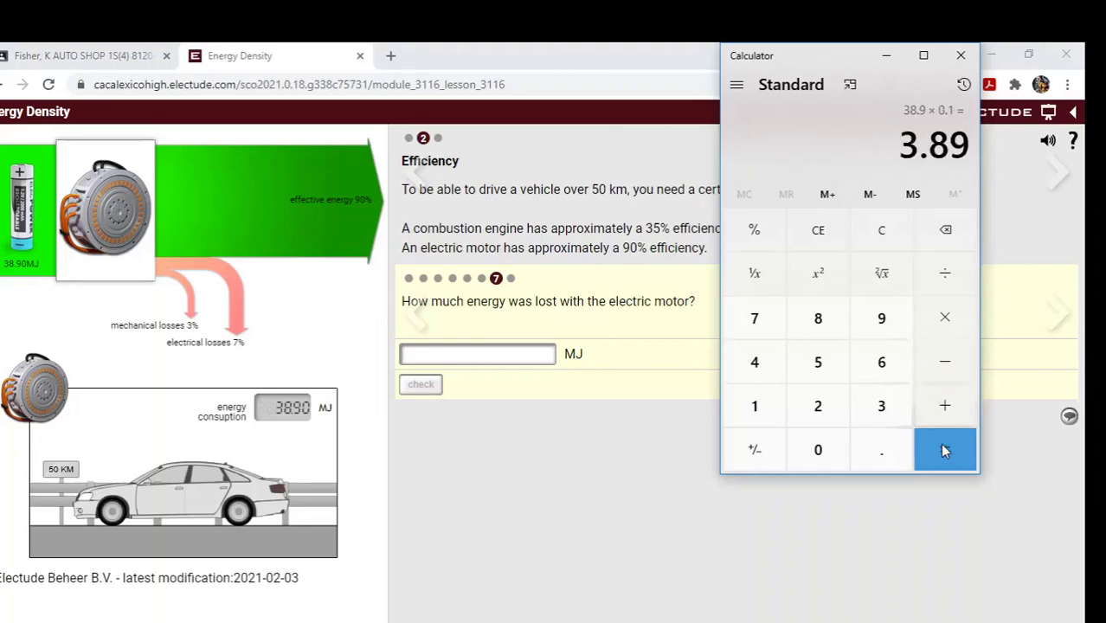
Step: Answer 3.89 MJ as the electric motor's energy loss and check it
left_click(485, 355)
type("3.89")
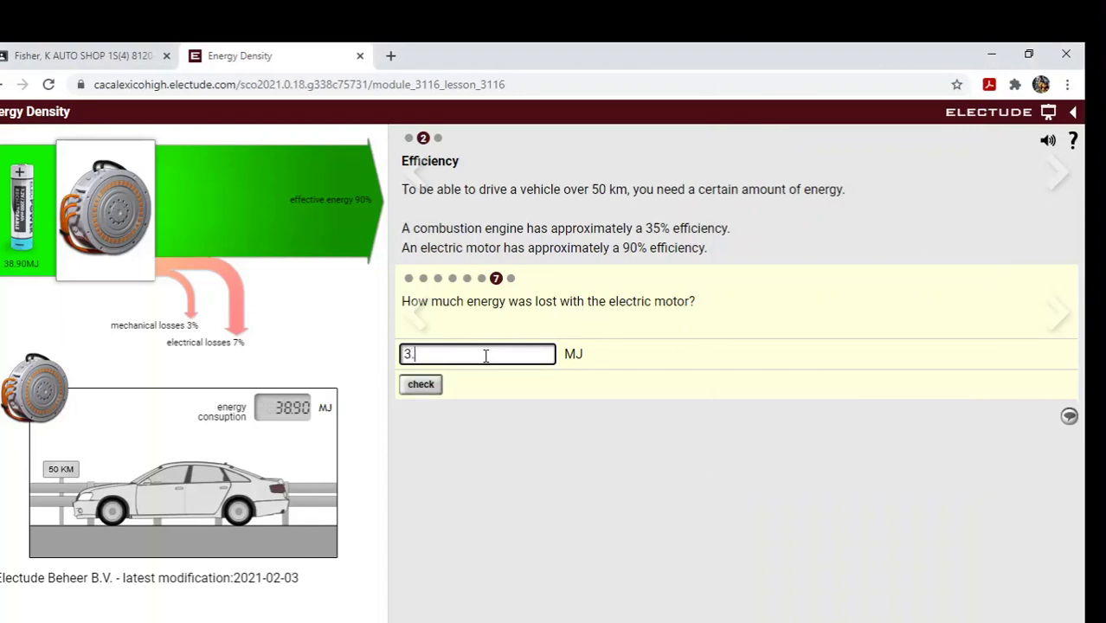
left_click(435, 383)
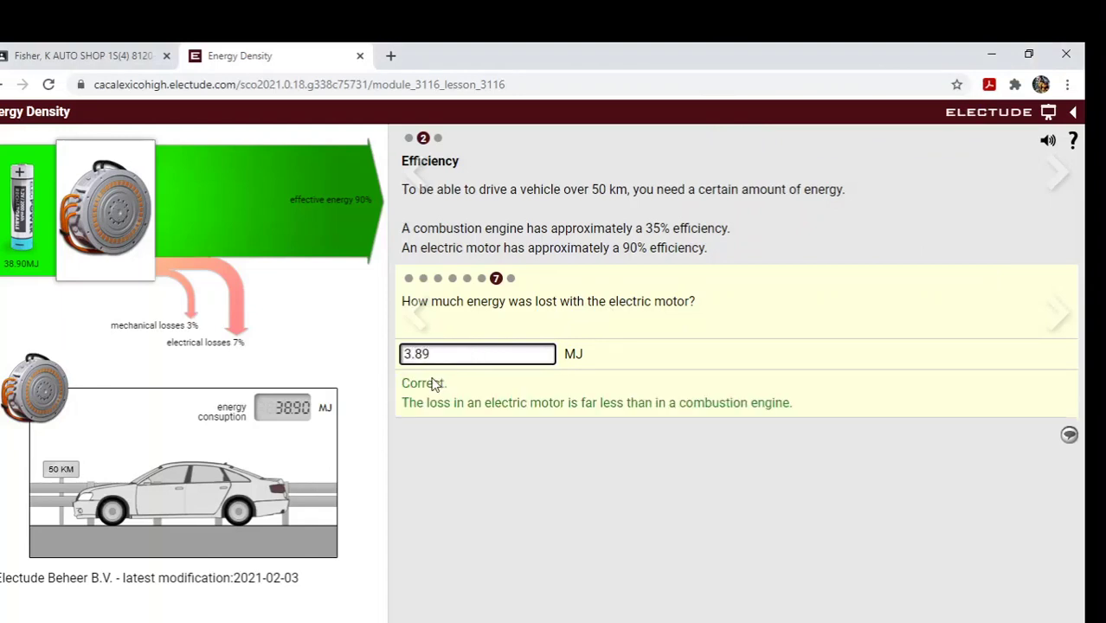
Step: Mark equal effective energy true, greater combustion loss true, and electric motor less efficient false
left_click(510, 278)
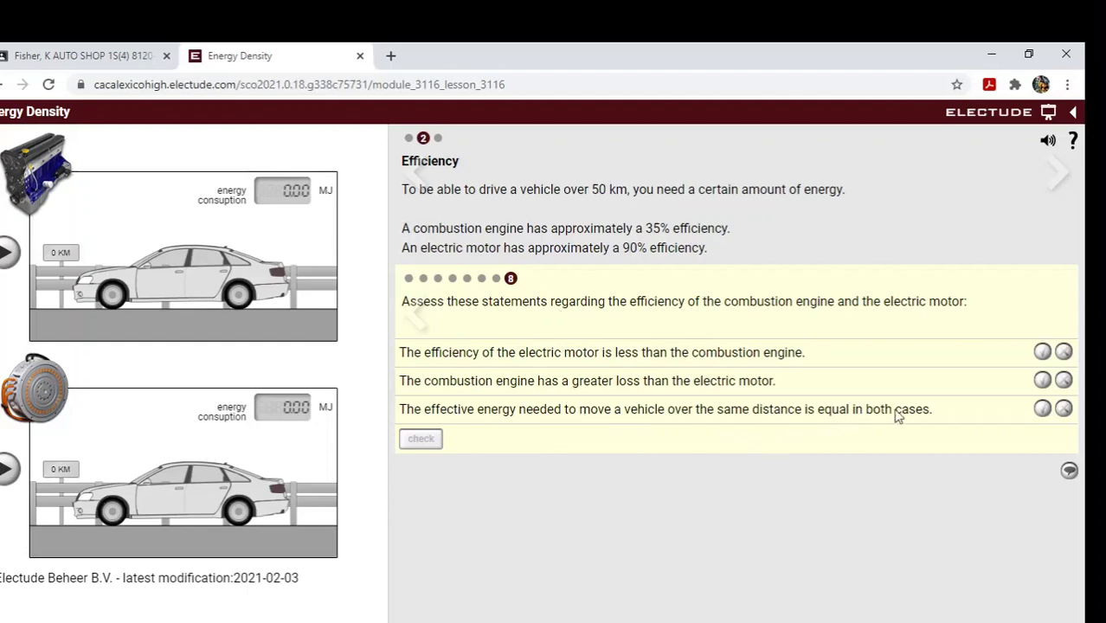
left_click(1043, 410)
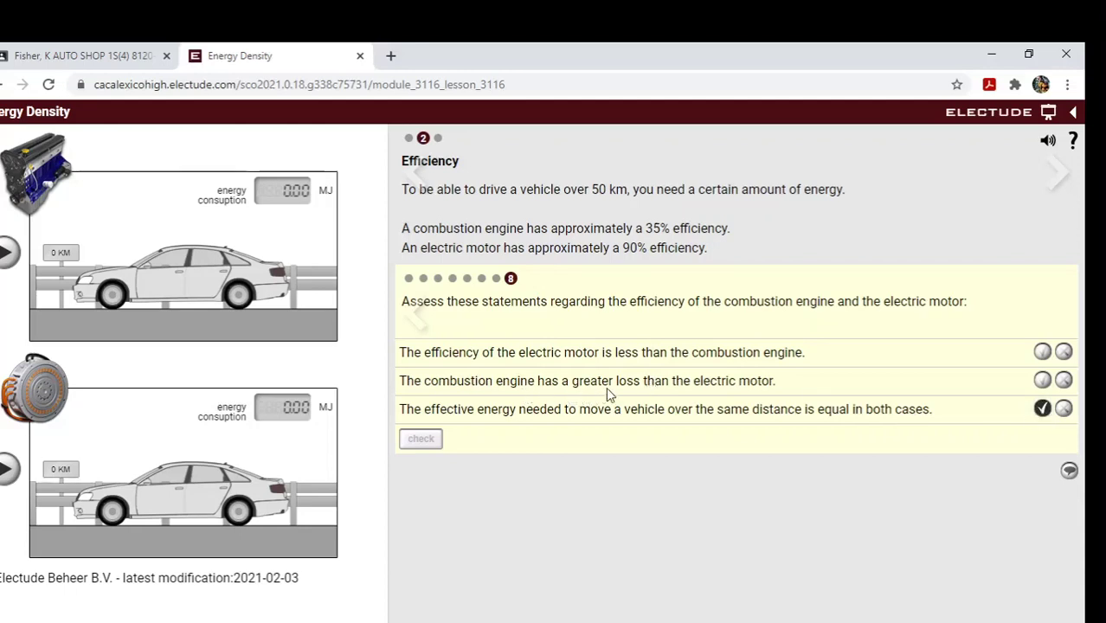
left_click(1042, 382)
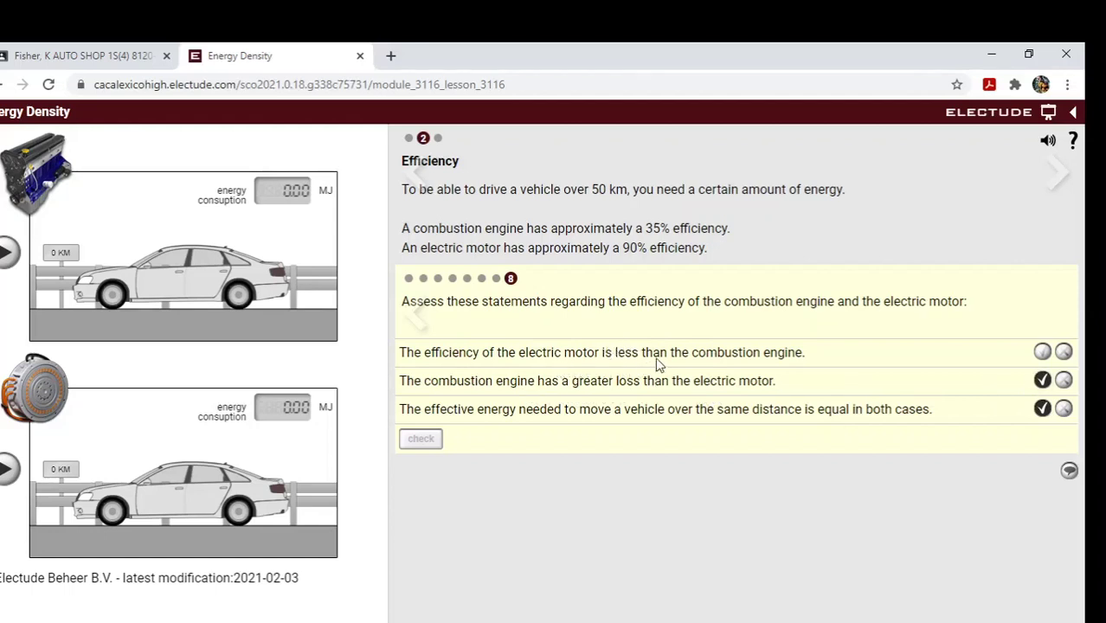
left_click(1063, 352)
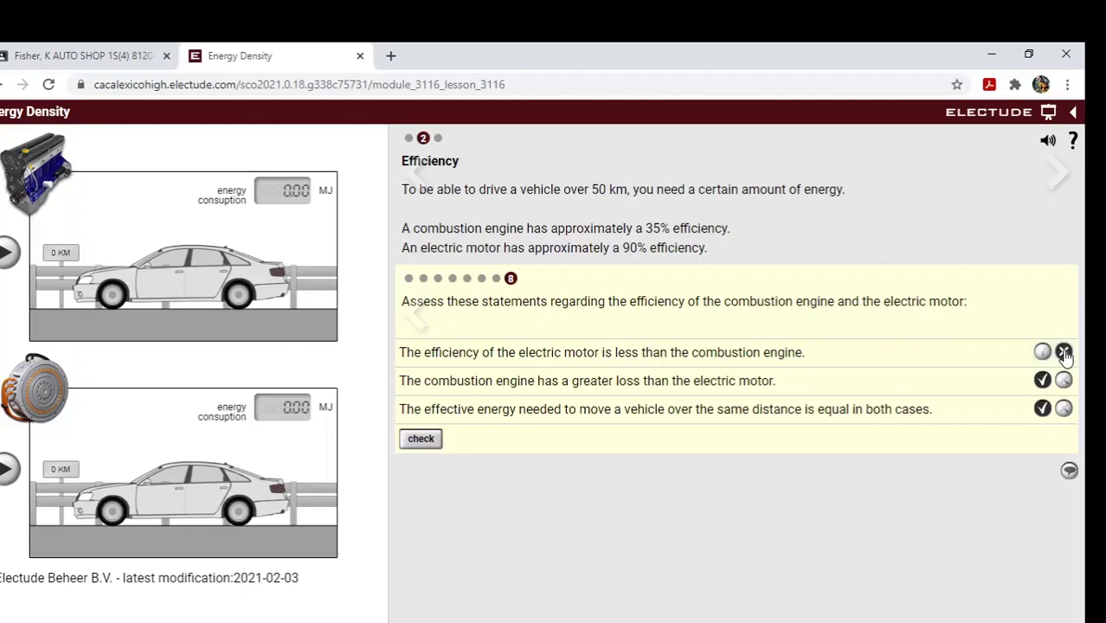
left_click(422, 442)
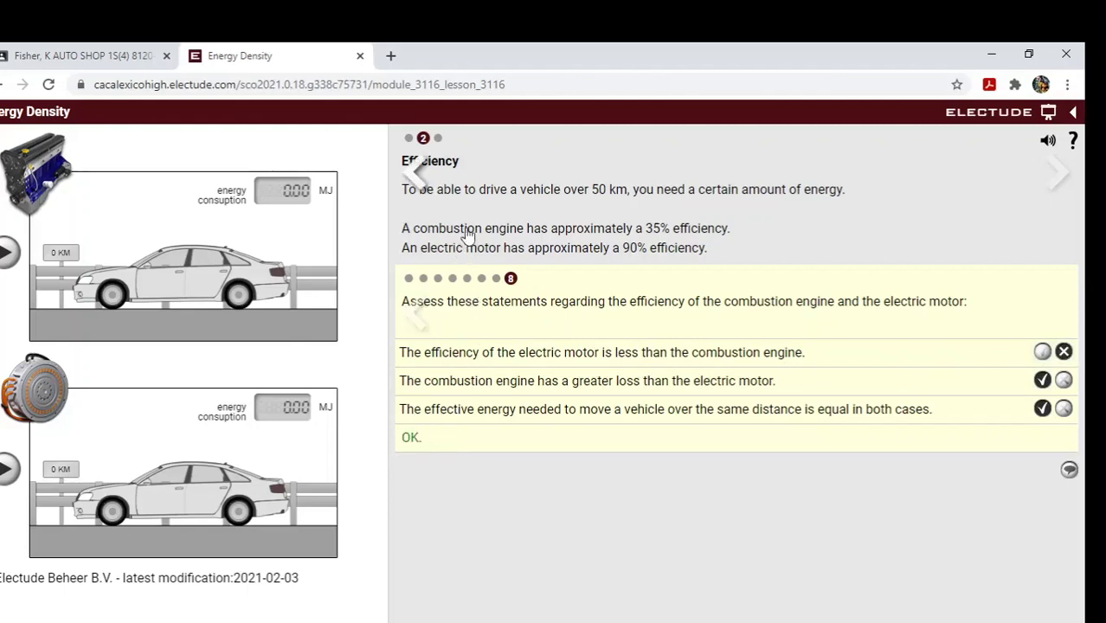
Step: On the Energy Storage page, enter 45 MJ/kg as gasoline's energy density
left_click(439, 139)
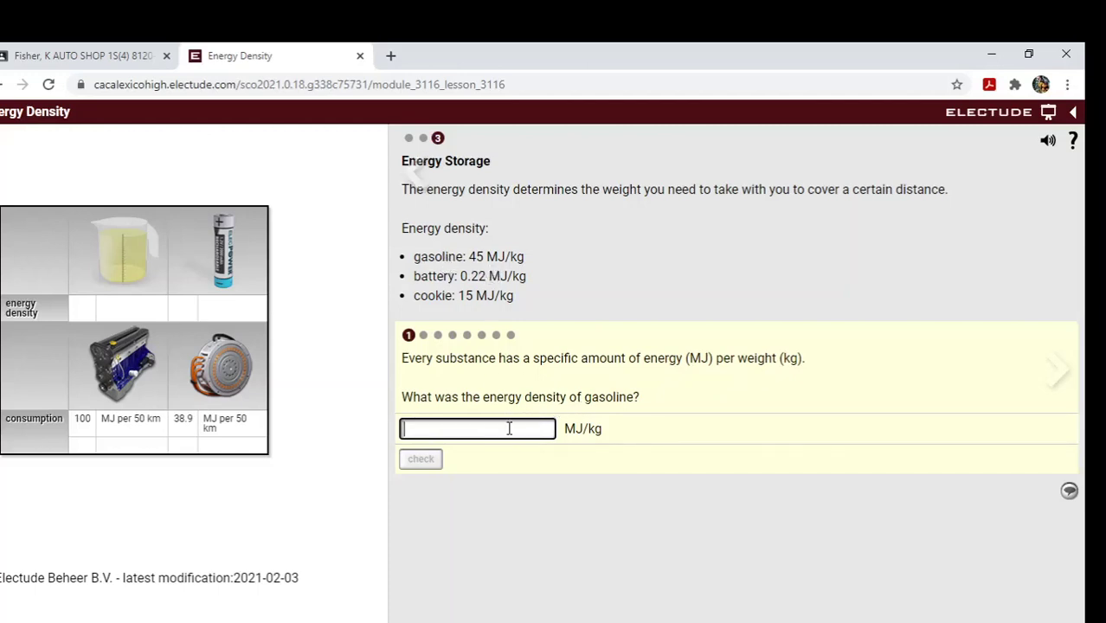
type("45")
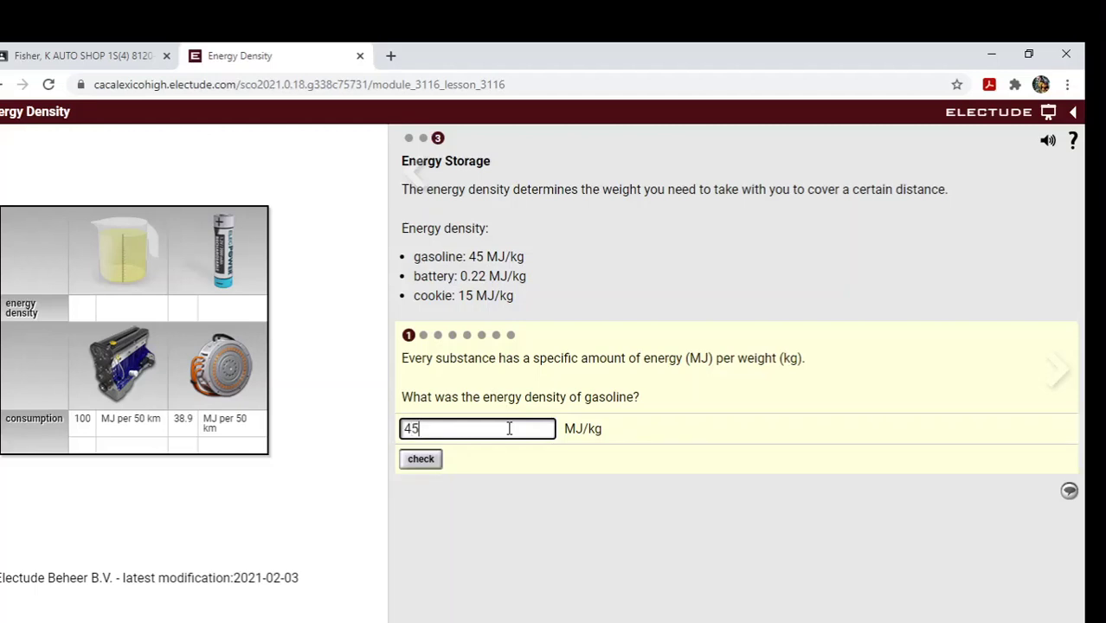
left_click(421, 459)
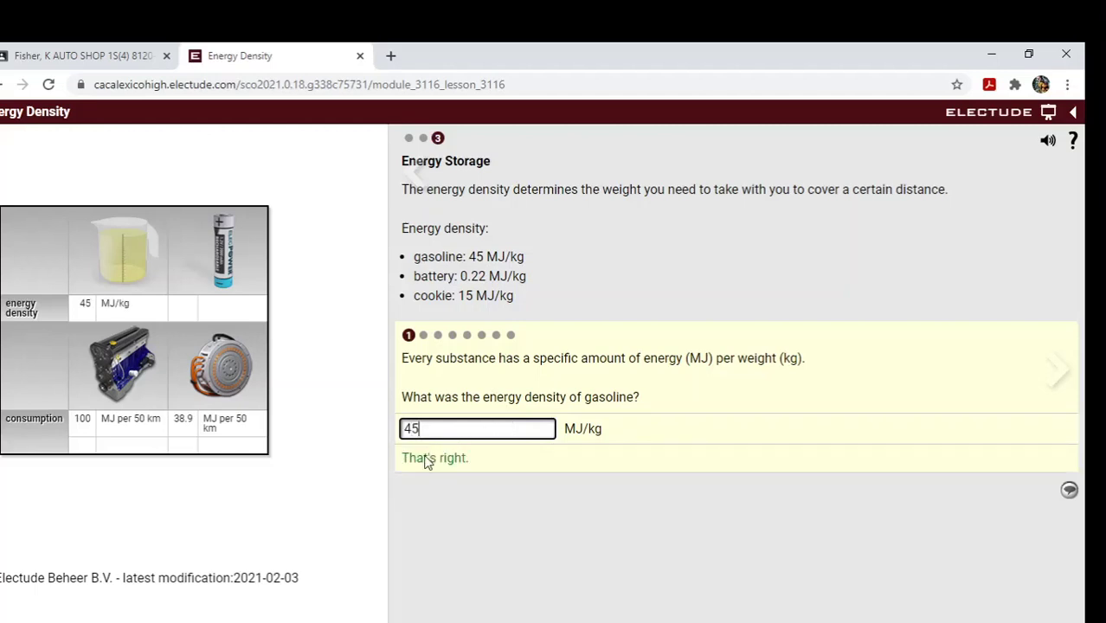
Step: On the gasoline weight question, compute 100 ÷ 45 in a cleared Calculator
left_click(422, 336)
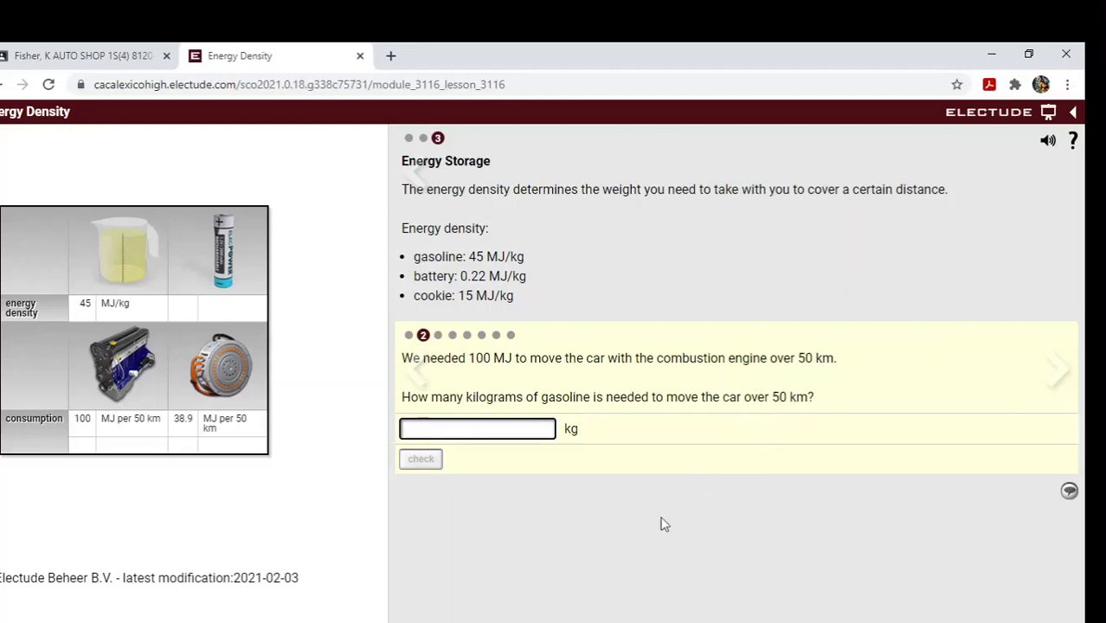
left_click(600, 622)
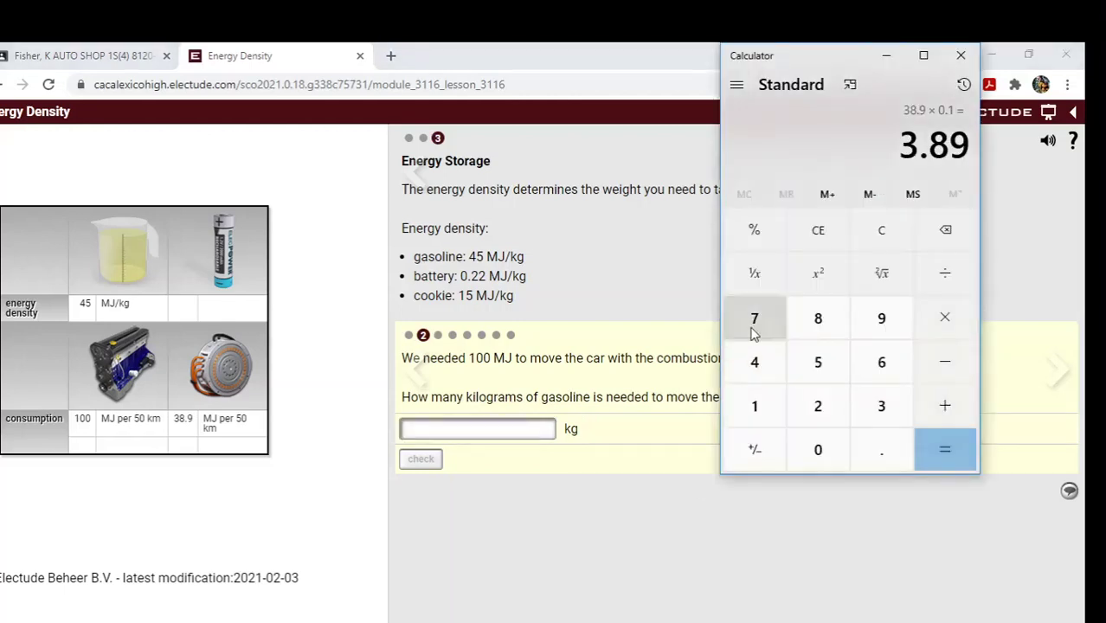
left_click(879, 241)
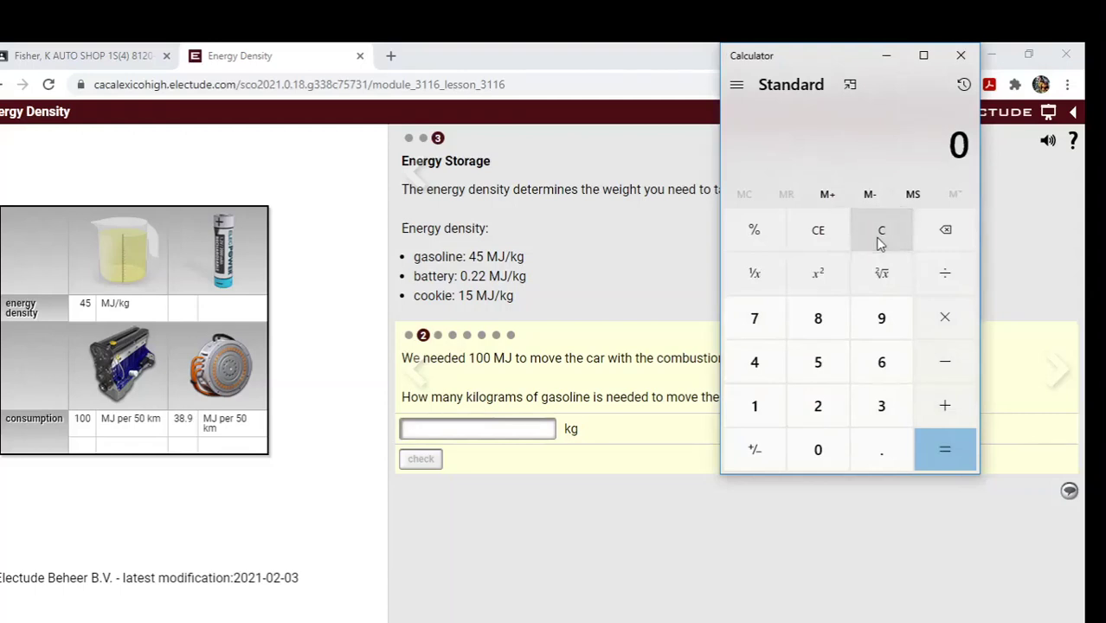
left_click(752, 408)
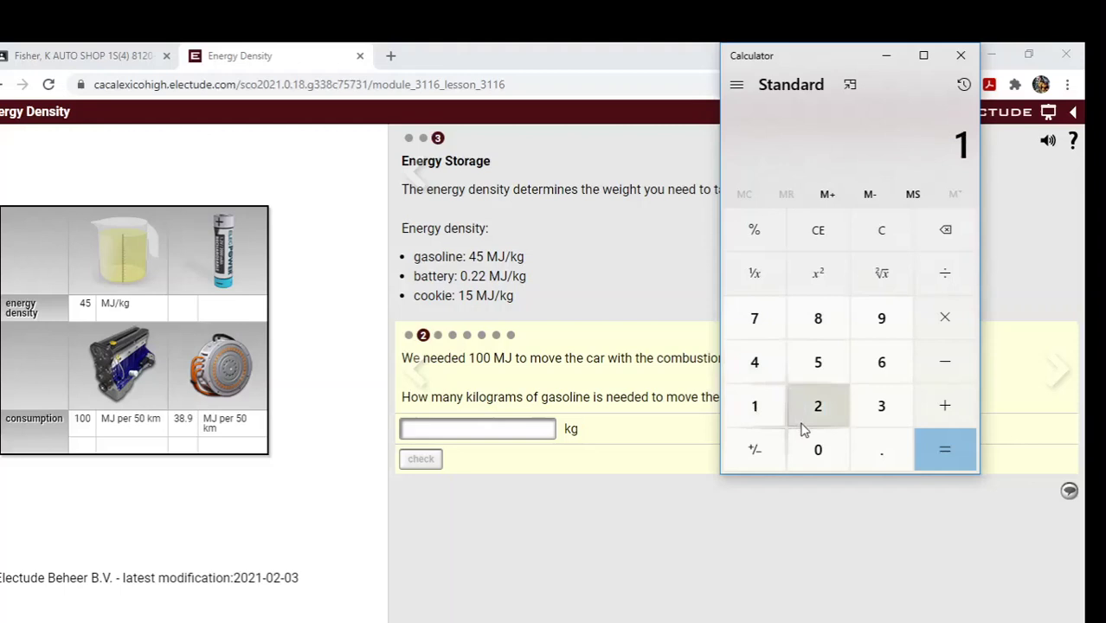
left_click(815, 449)
left_click(816, 448)
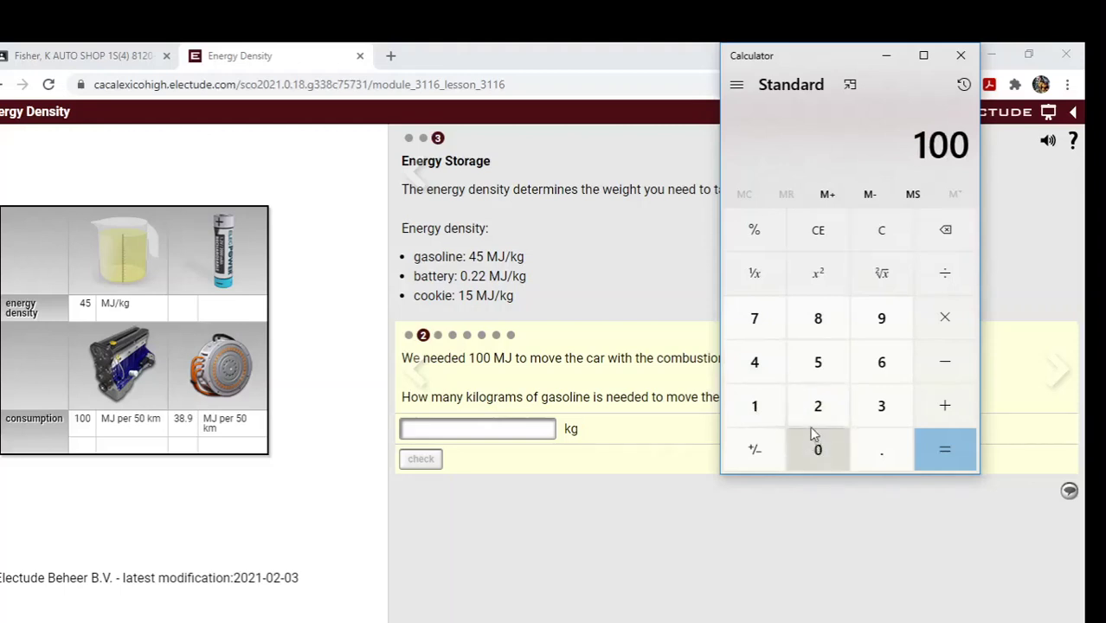
left_click(941, 277)
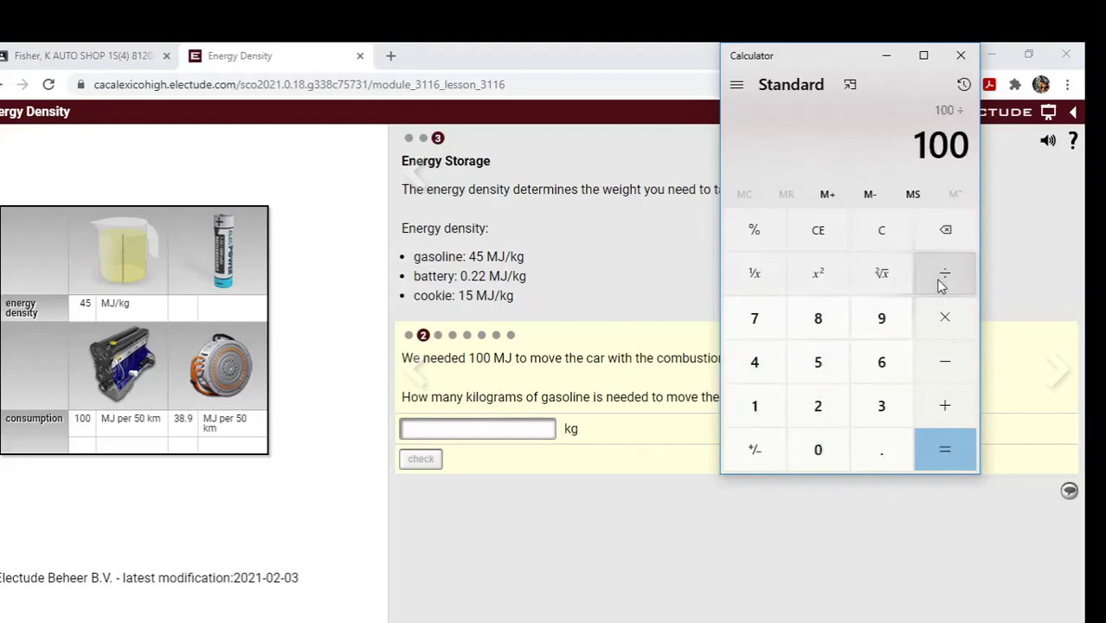
left_click(765, 374)
left_click(820, 367)
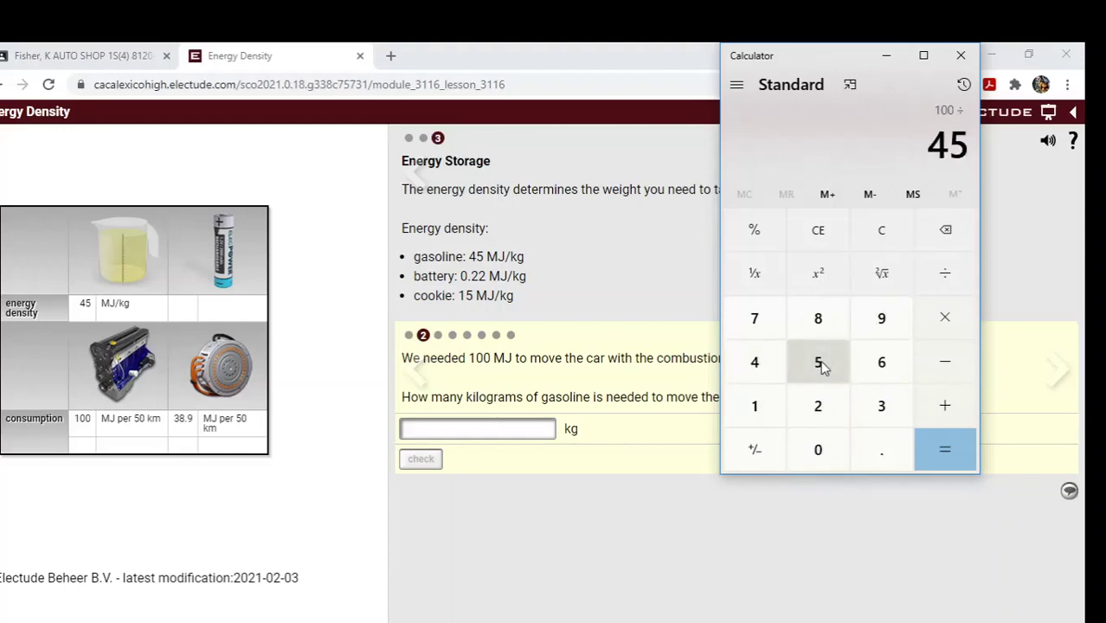
left_click(944, 452)
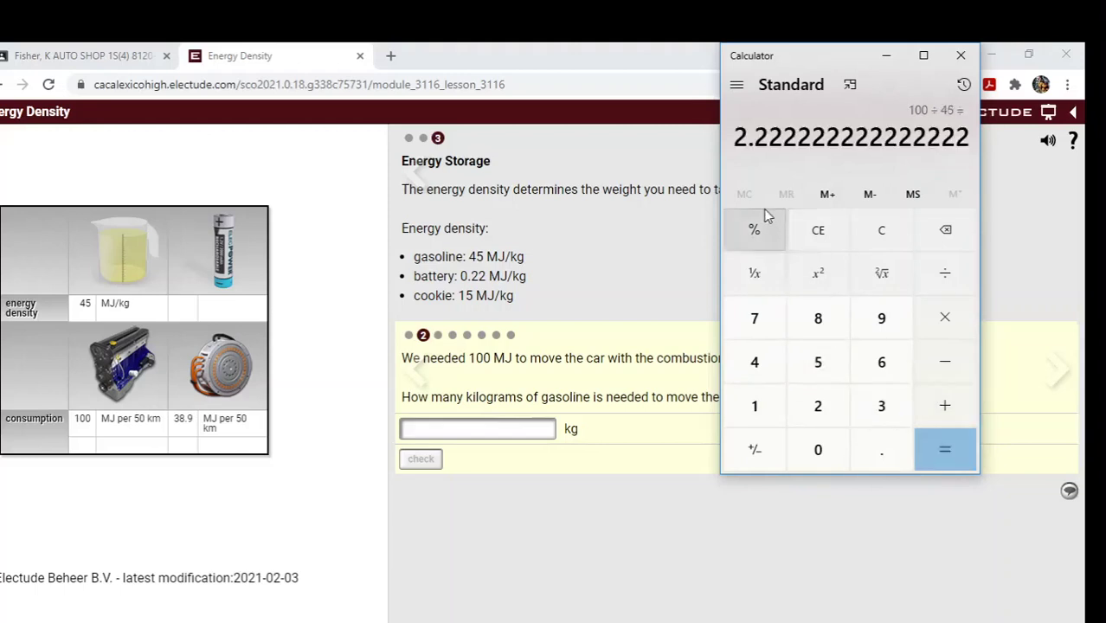
Step: Answer 2.2 kg of gasoline for the 50 km drive and check it
left_click(888, 57)
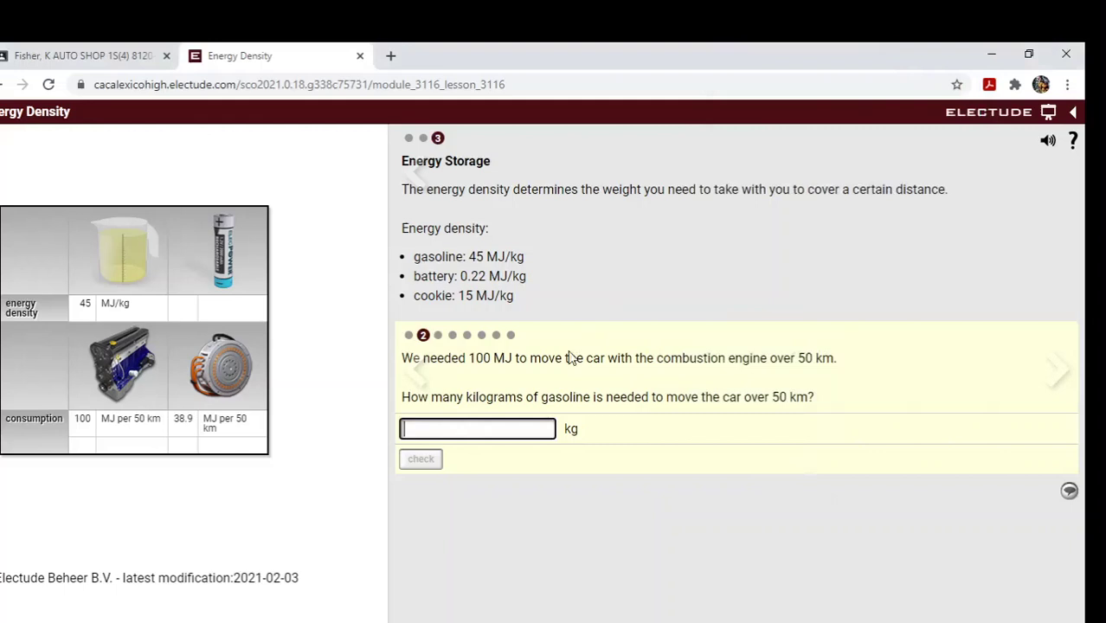
type("2")
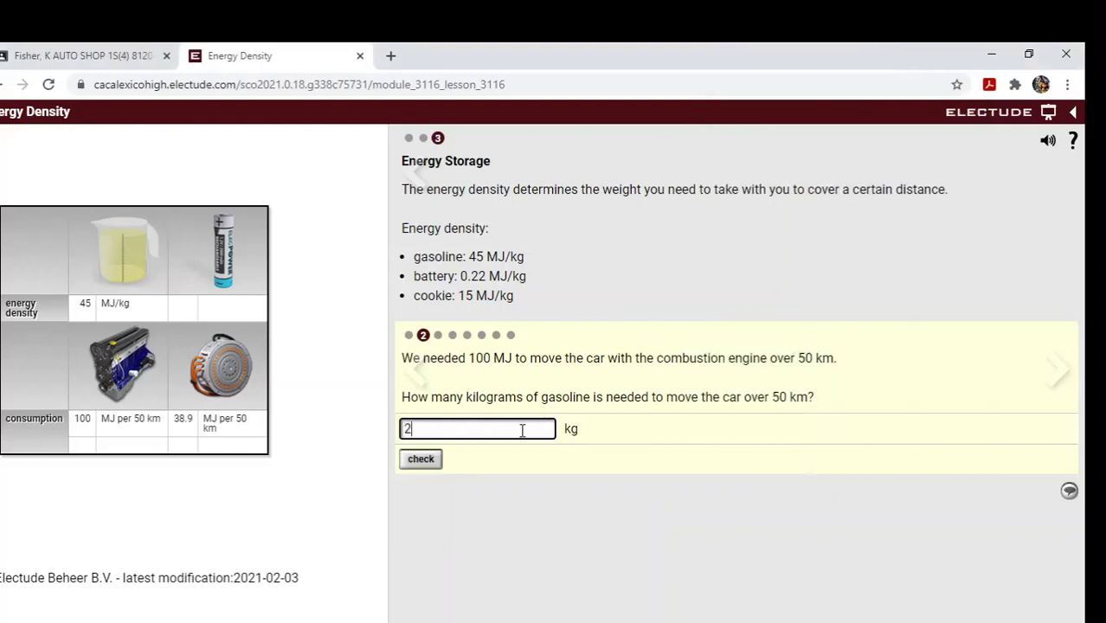
type(".2")
left_click(424, 459)
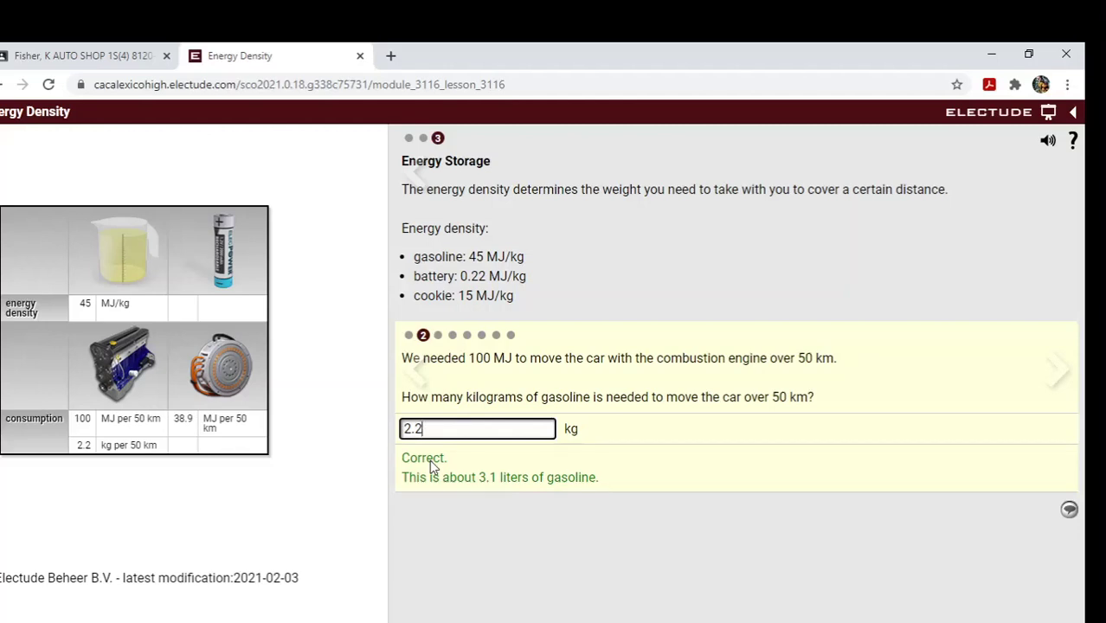
Step: Enter .22 for the battery's 0.22 MJ/kg energy density, then advance to the next question
left_click(438, 337)
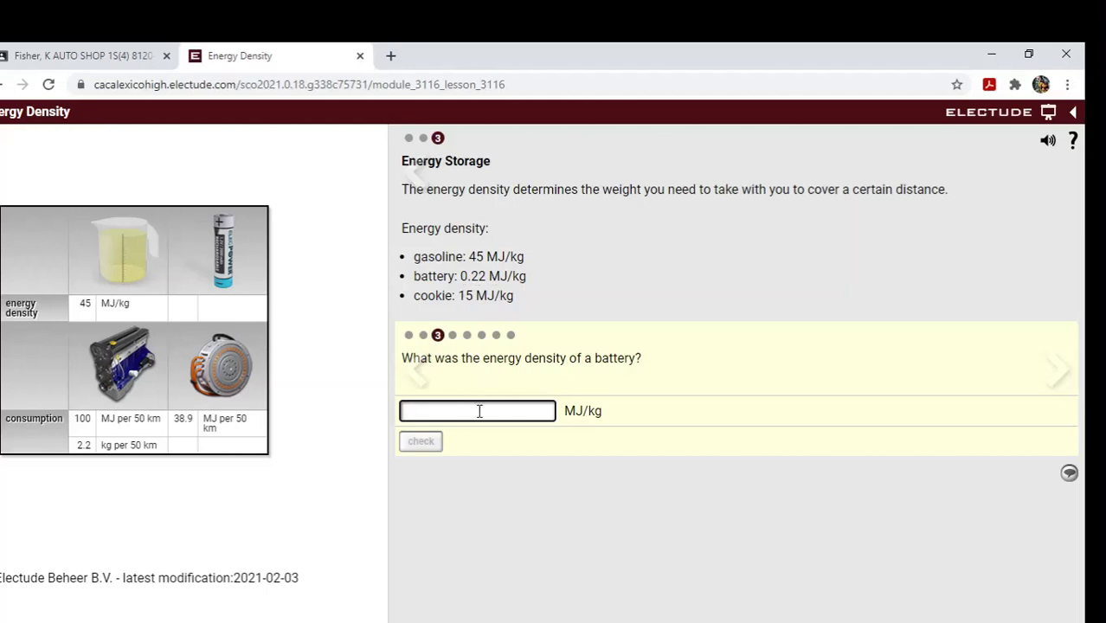
type(".22")
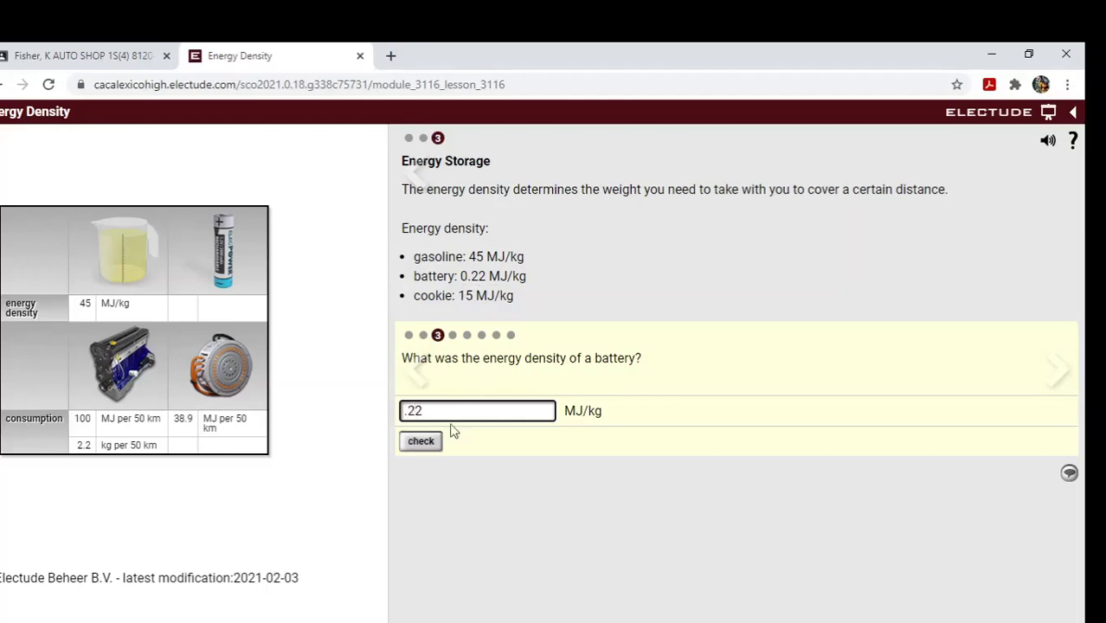
left_click(421, 441)
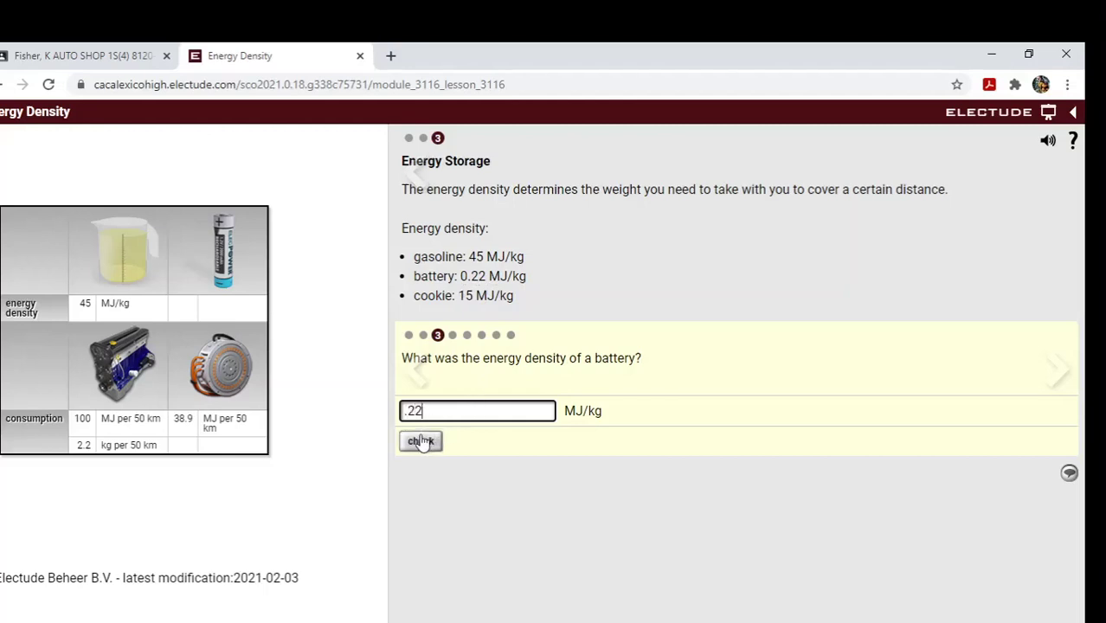
left_click(452, 336)
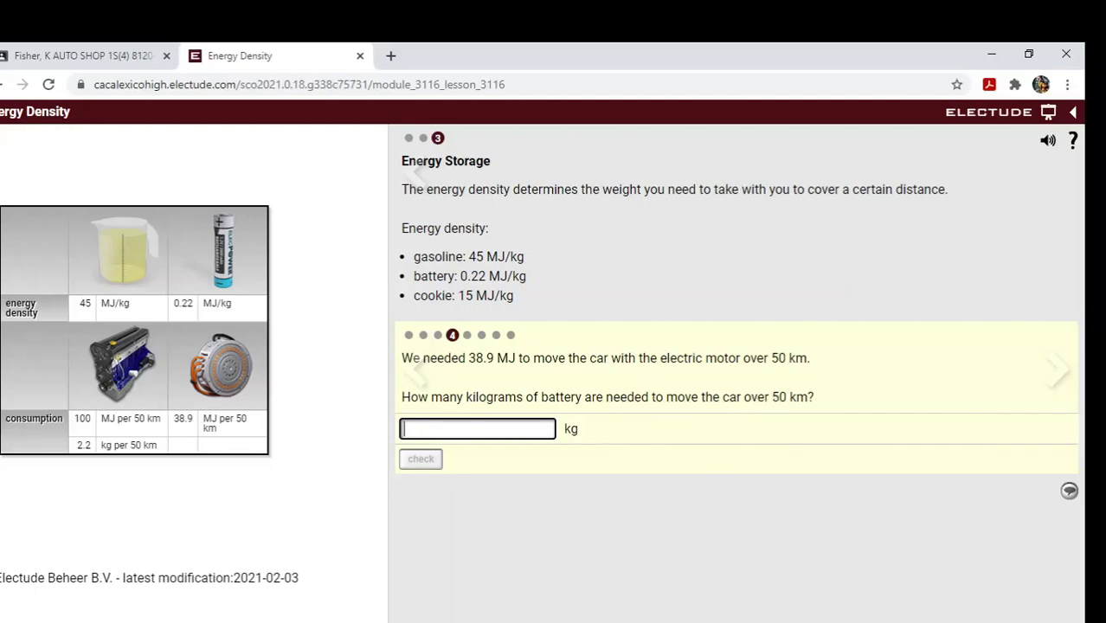
Step: Clear the Calculator and compute 38.9 ÷ 0.22 for the battery mass
key("alt+Tab")
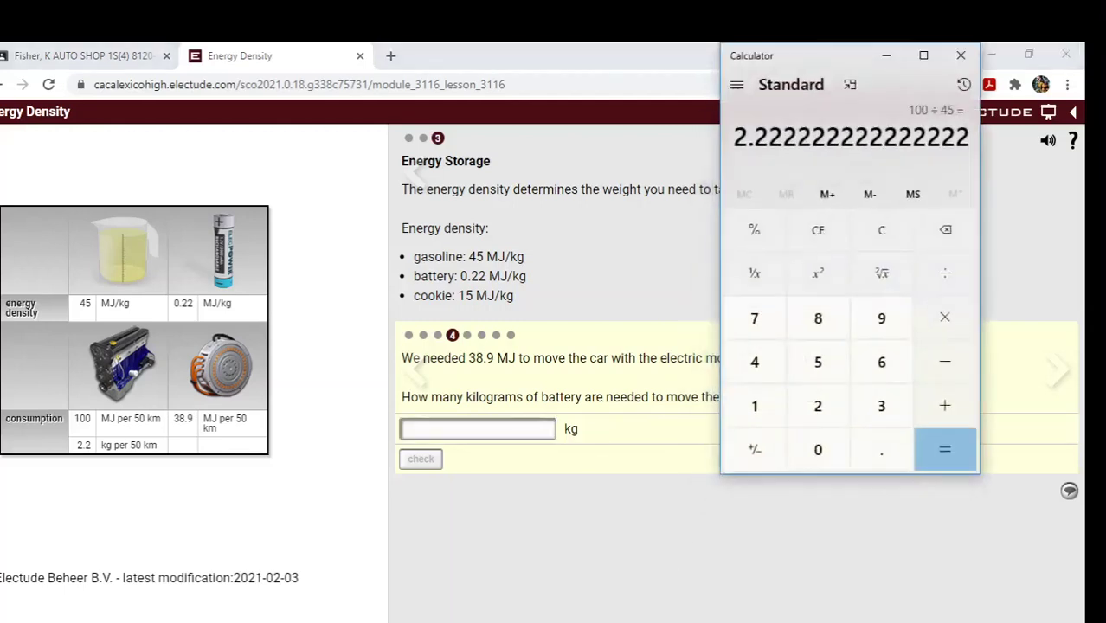
left_click(876, 231)
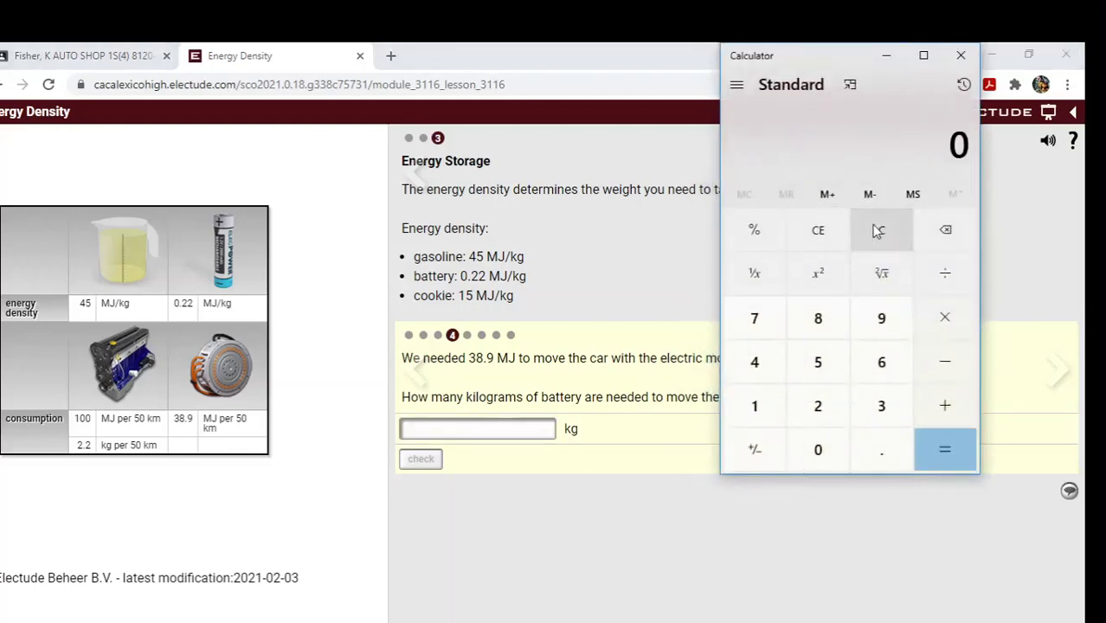
left_click(880, 404)
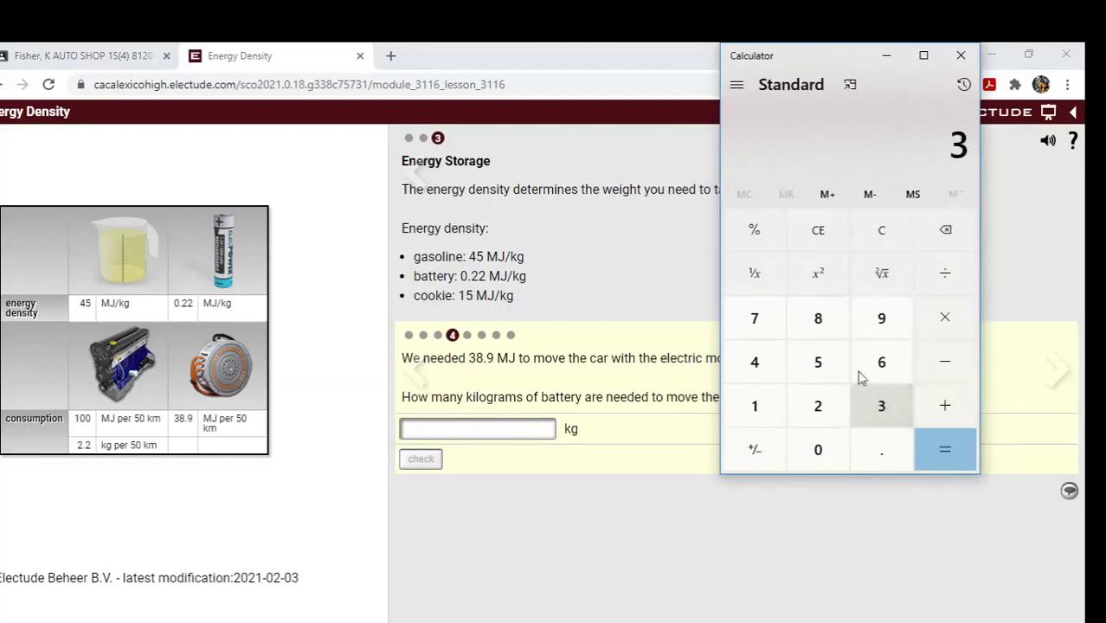
left_click(831, 322)
left_click(885, 453)
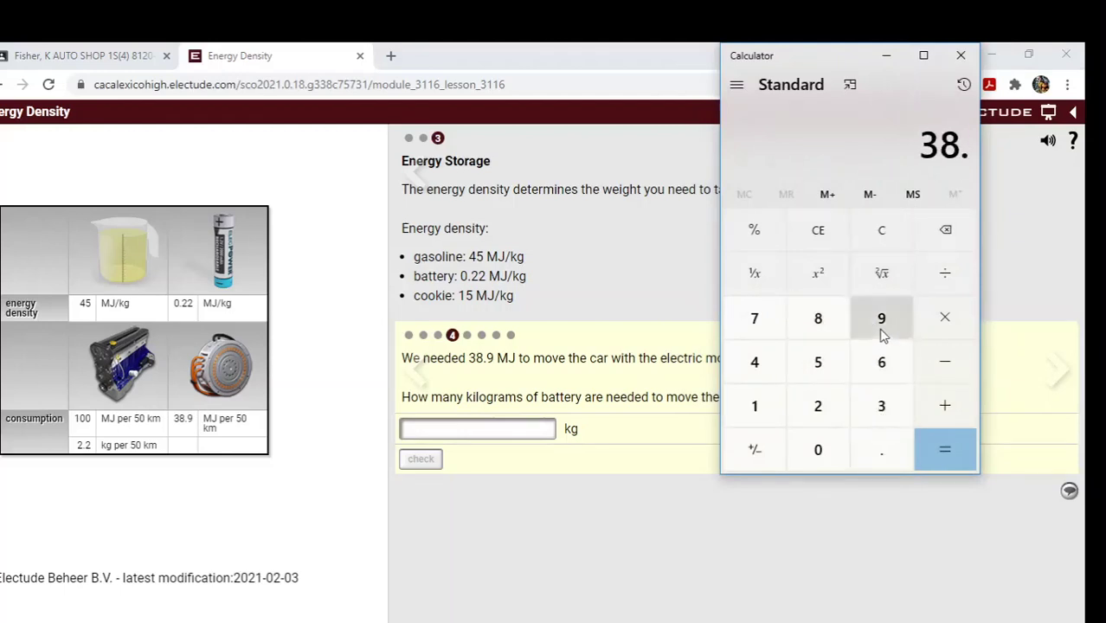
left_click(881, 327)
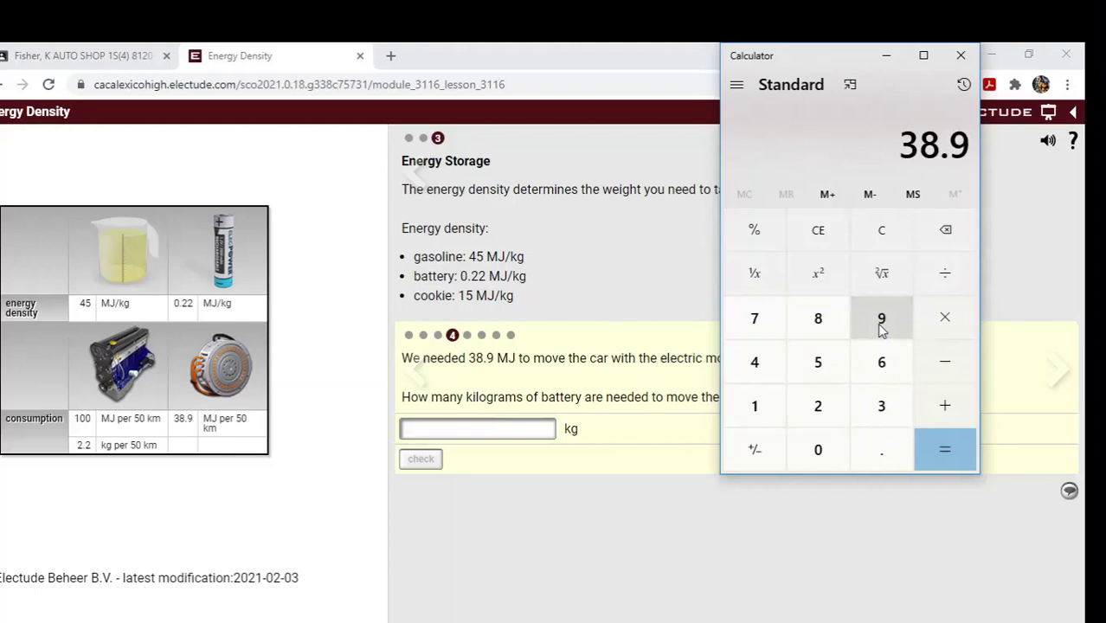
left_click(943, 274)
left_click(882, 453)
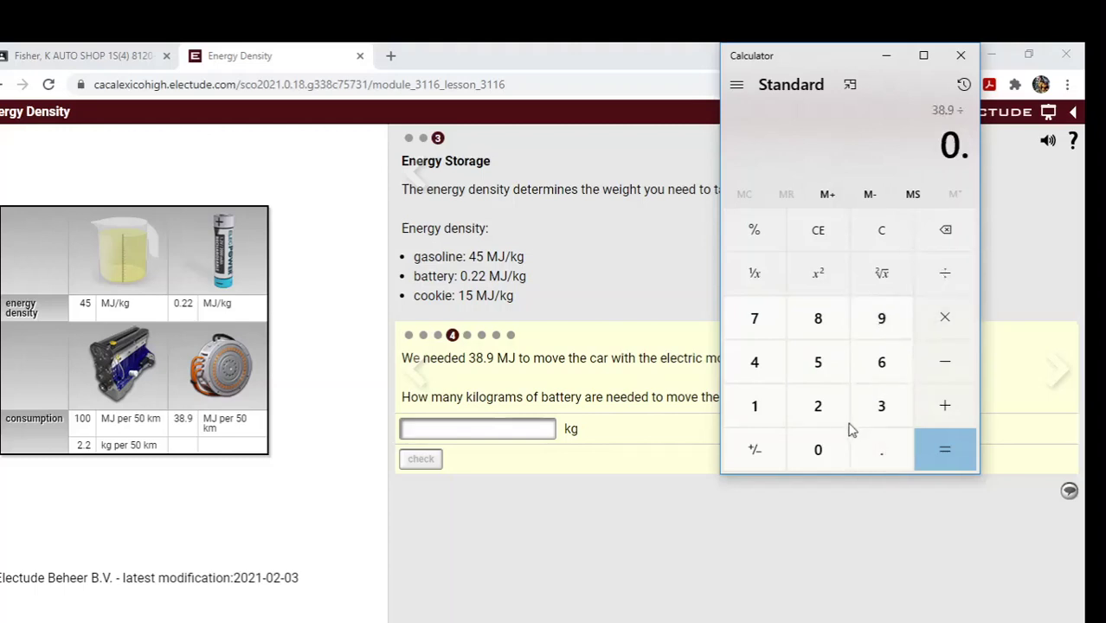
left_click(831, 408)
left_click(831, 408)
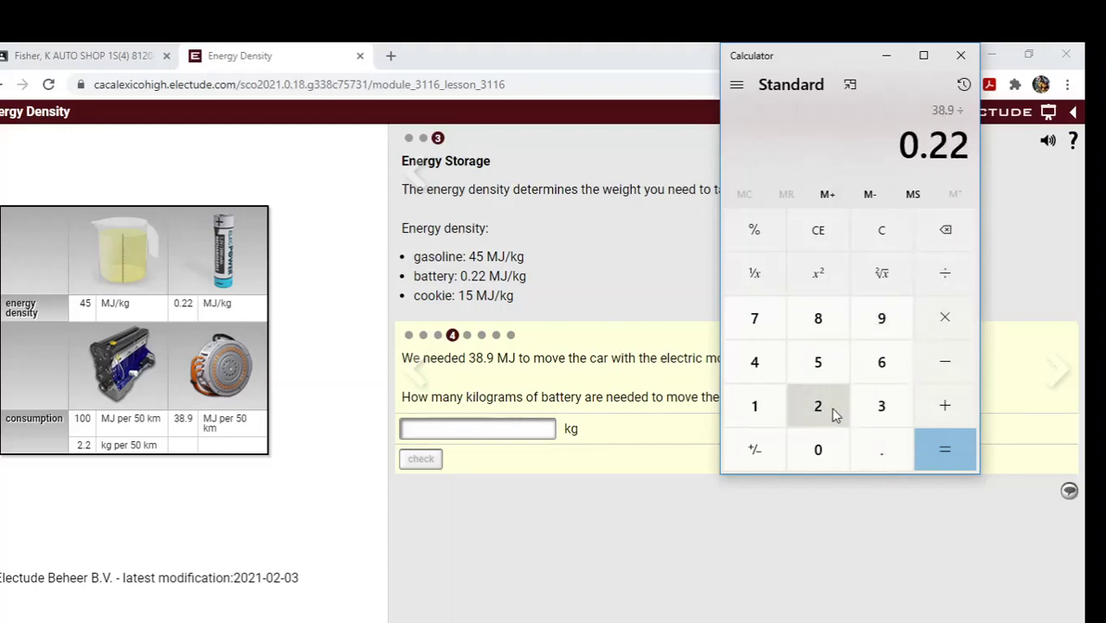
left_click(940, 458)
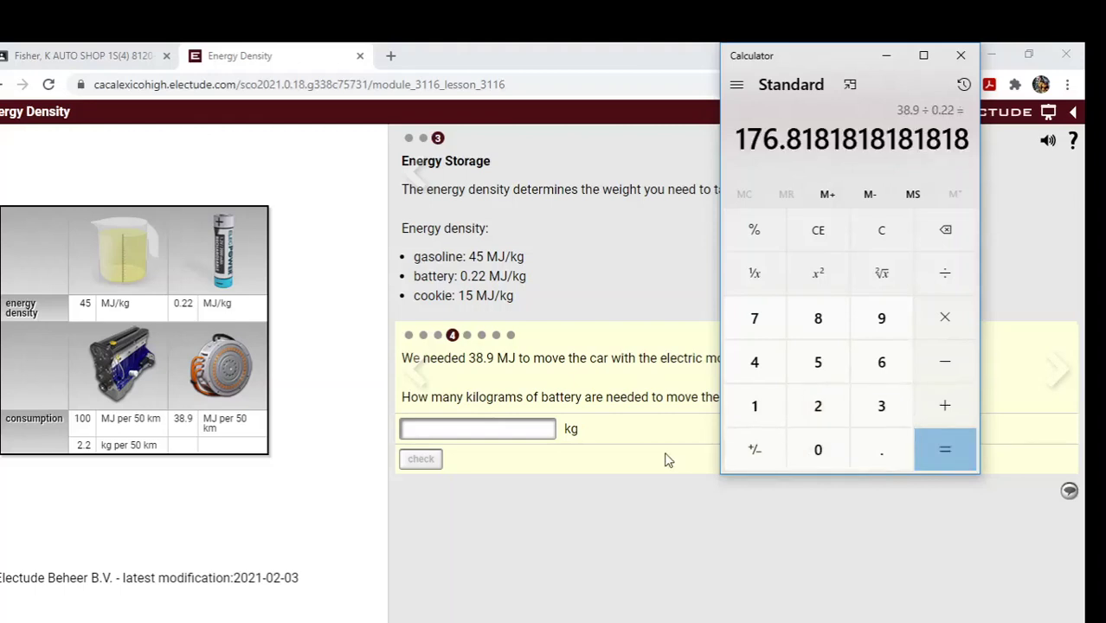
Step: Enter 177 kg as the battery answer and check it
left_click(473, 430)
type("177")
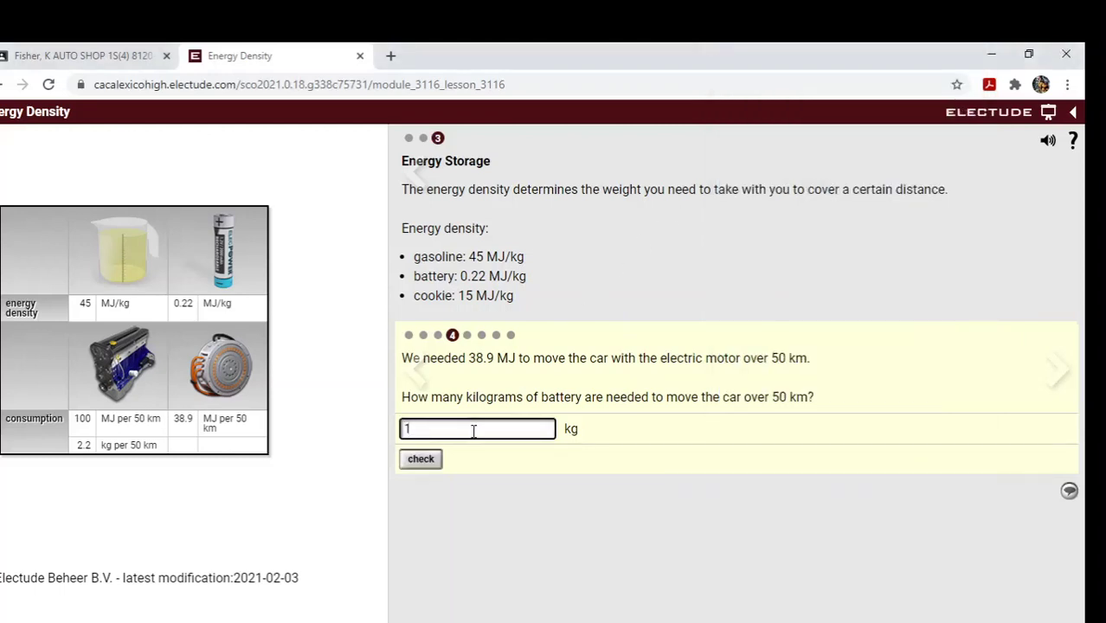
left_click(424, 460)
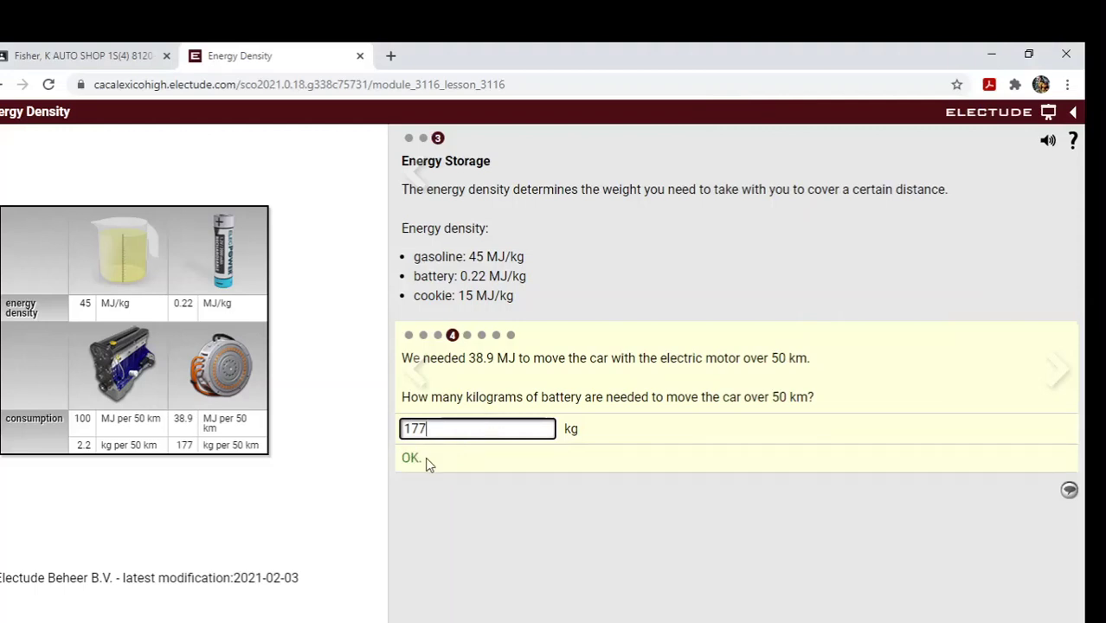
Step: Go to question 5 and compute 177 ÷ 2.2 in Calculator
left_click(468, 335)
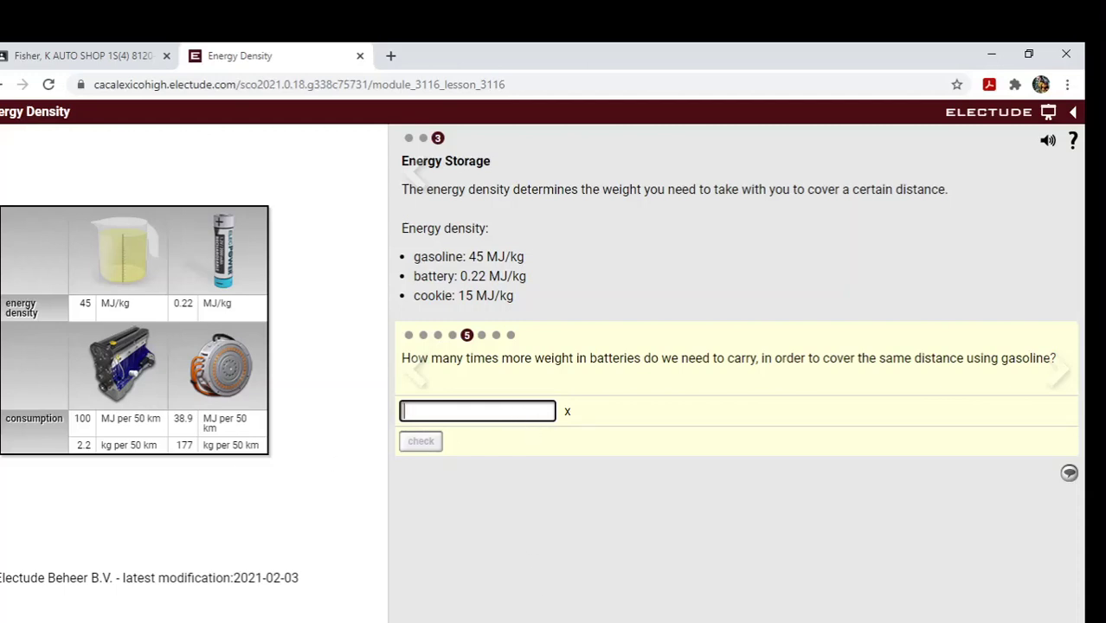
left_click(540, 621)
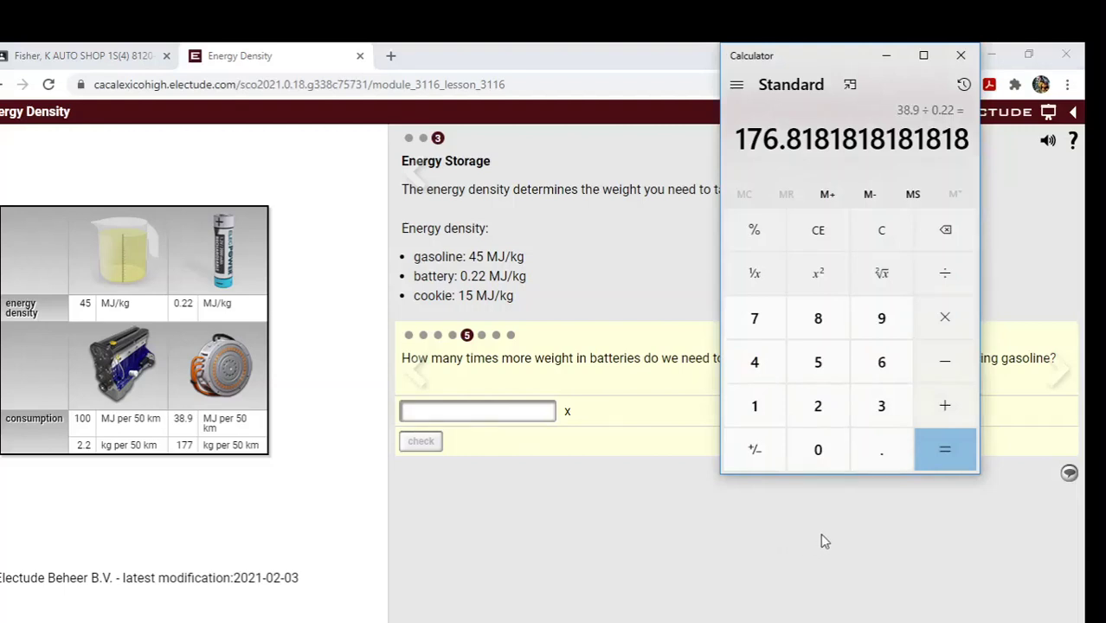
left_click(740, 421)
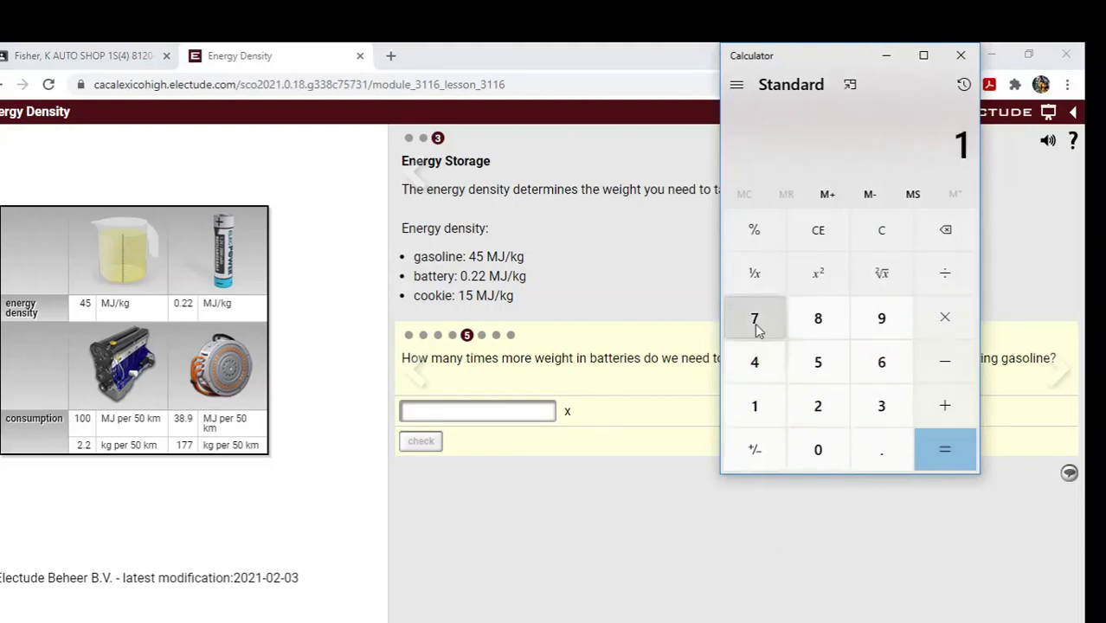
left_click(758, 329)
left_click(757, 329)
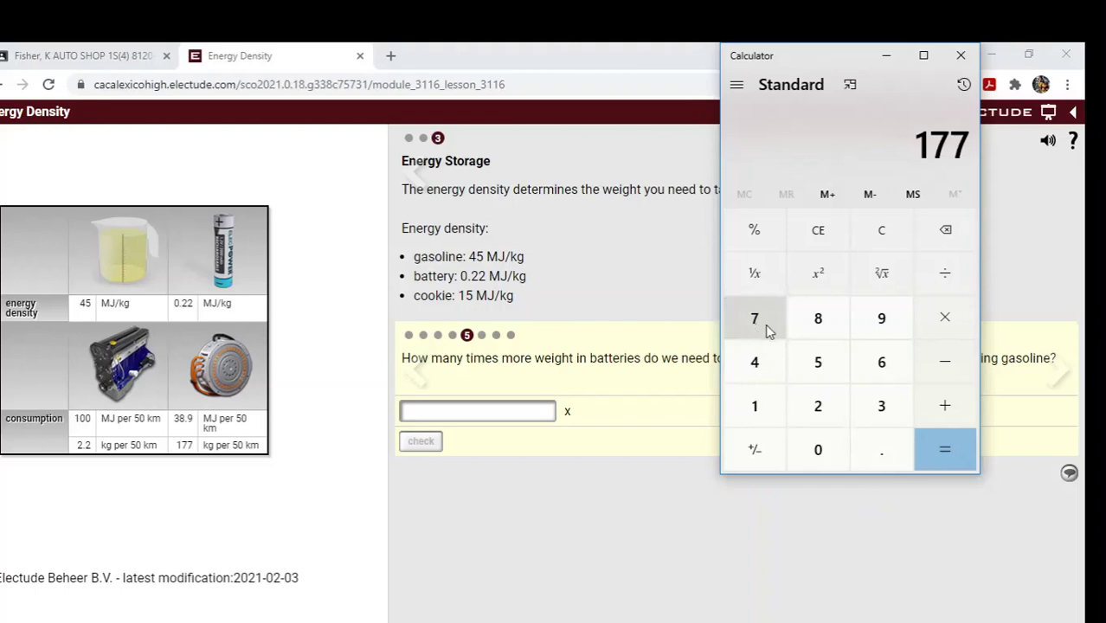
left_click(943, 275)
left_click(822, 429)
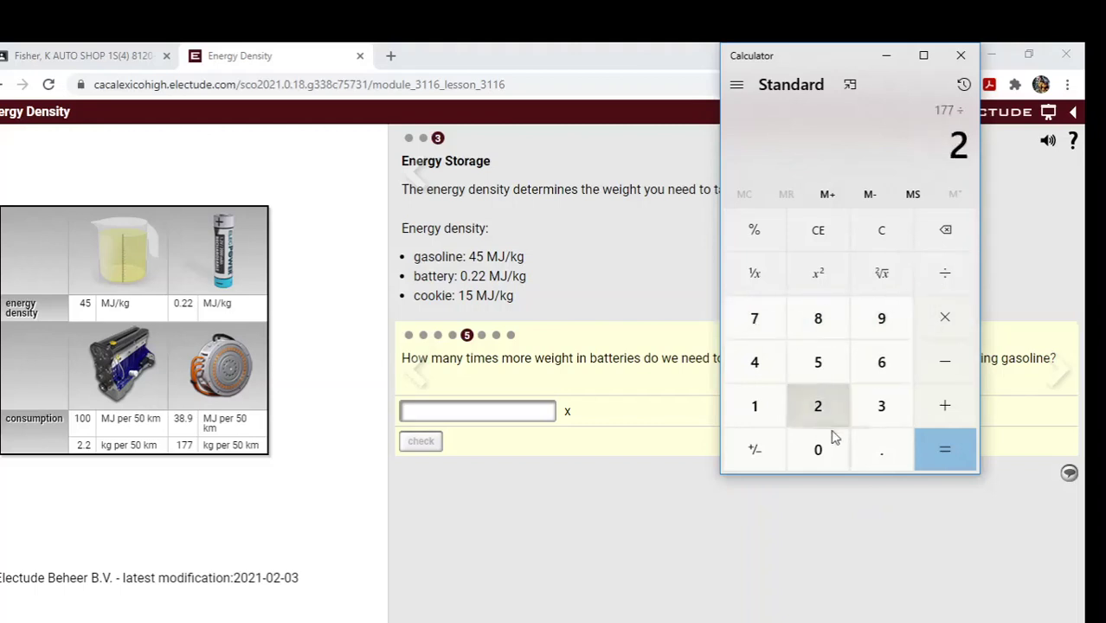
left_click(865, 450)
left_click(824, 417)
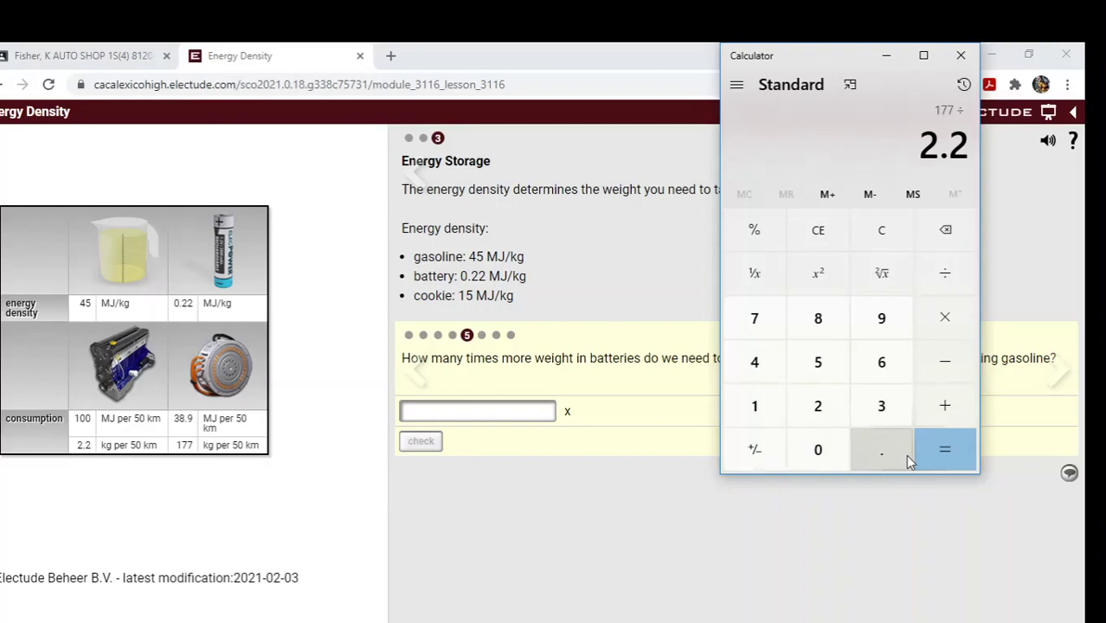
left_click(944, 454)
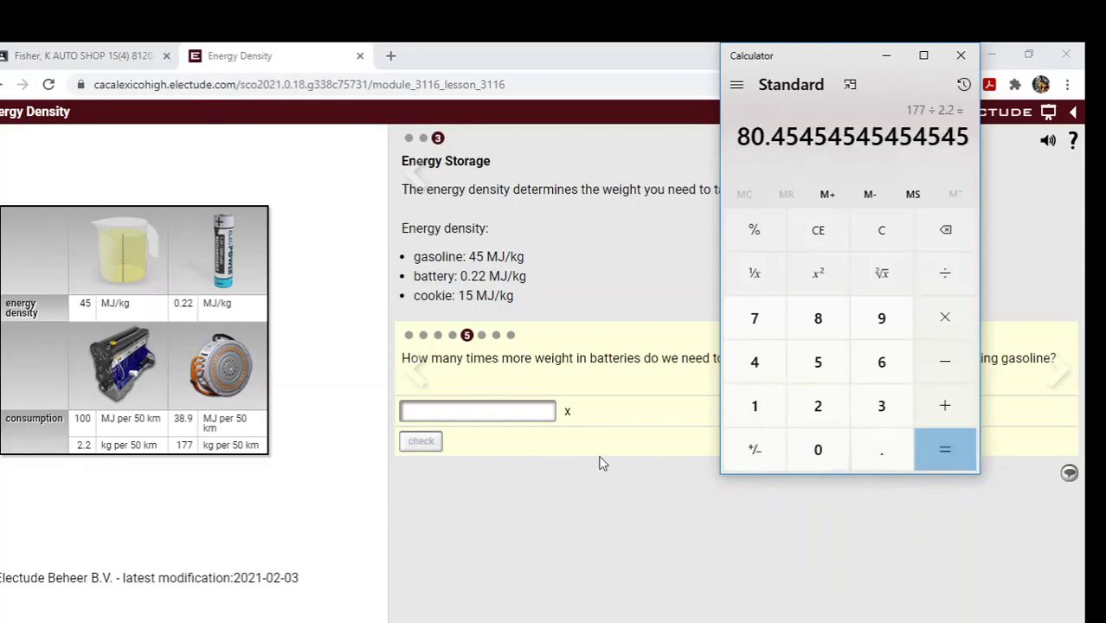
Step: Enter 80 as the battery-to-gasoline weight ratio and check it
left_click(497, 417)
type("80")
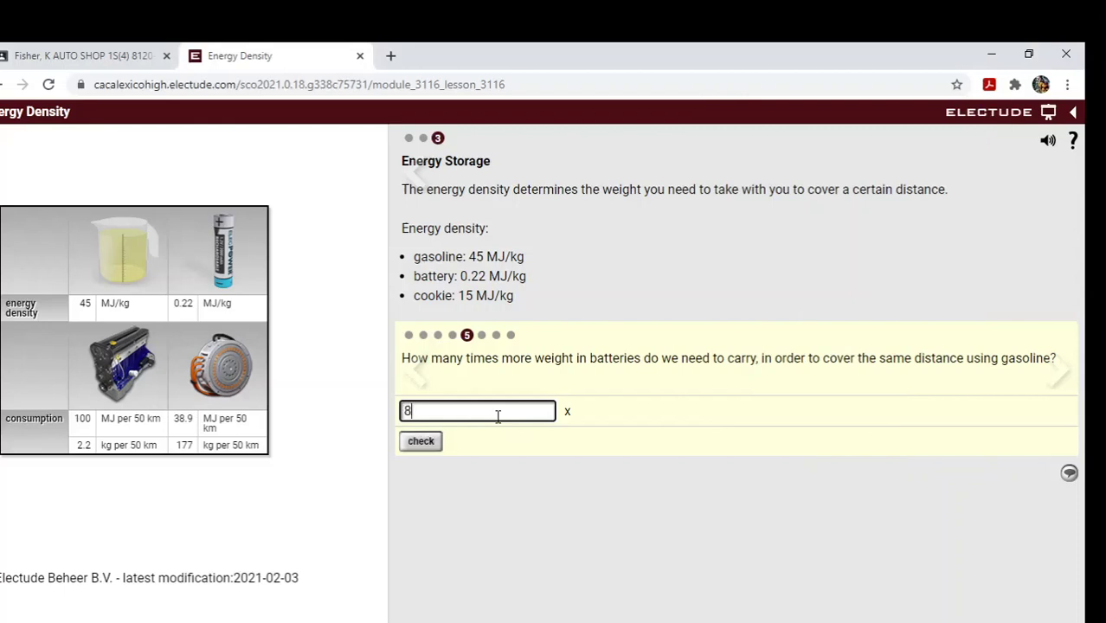
left_click(436, 445)
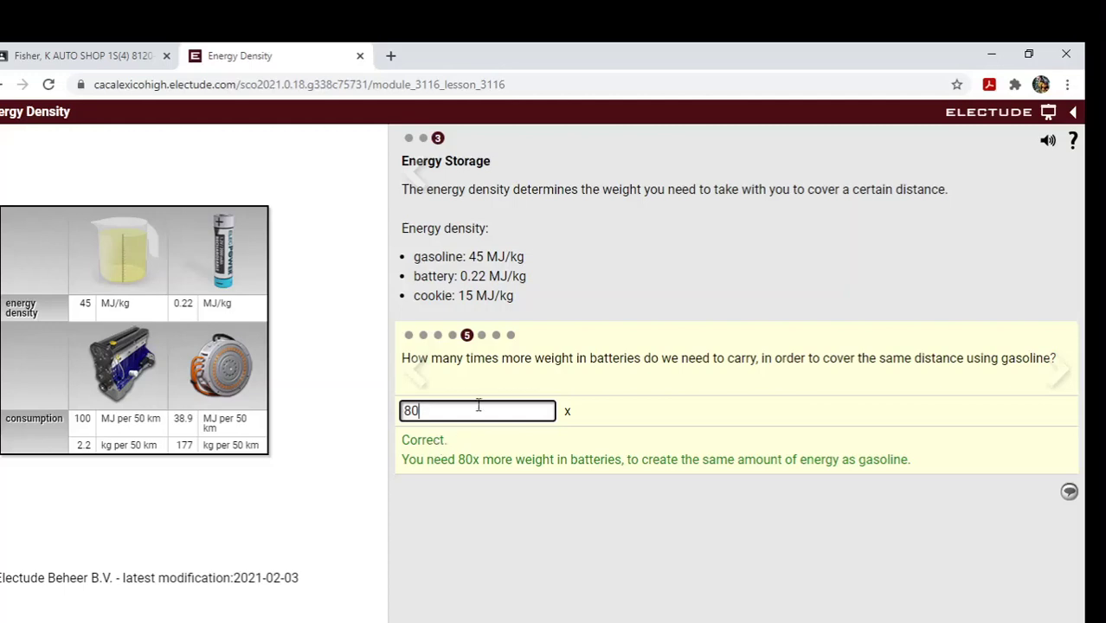
Step: On question 6, mark the easier-gasoline, heavier-battery and motor-efficiency statements true, the 10x density claim false, and check
left_click(481, 337)
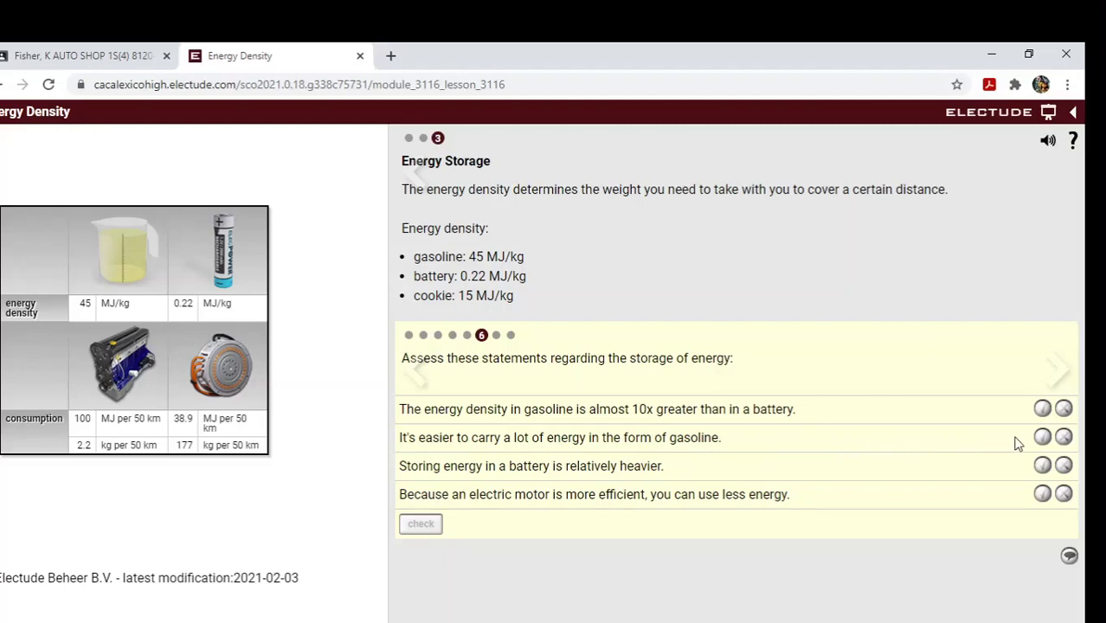
left_click(1043, 438)
left_click(1043, 467)
left_click(1042, 494)
left_click(1065, 412)
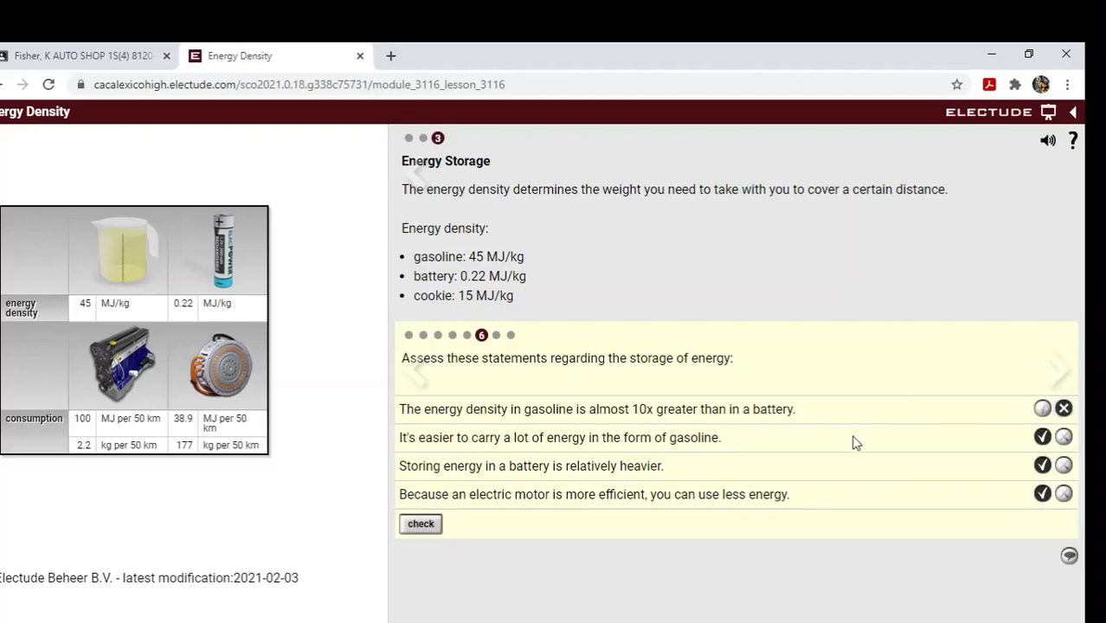
left_click(422, 525)
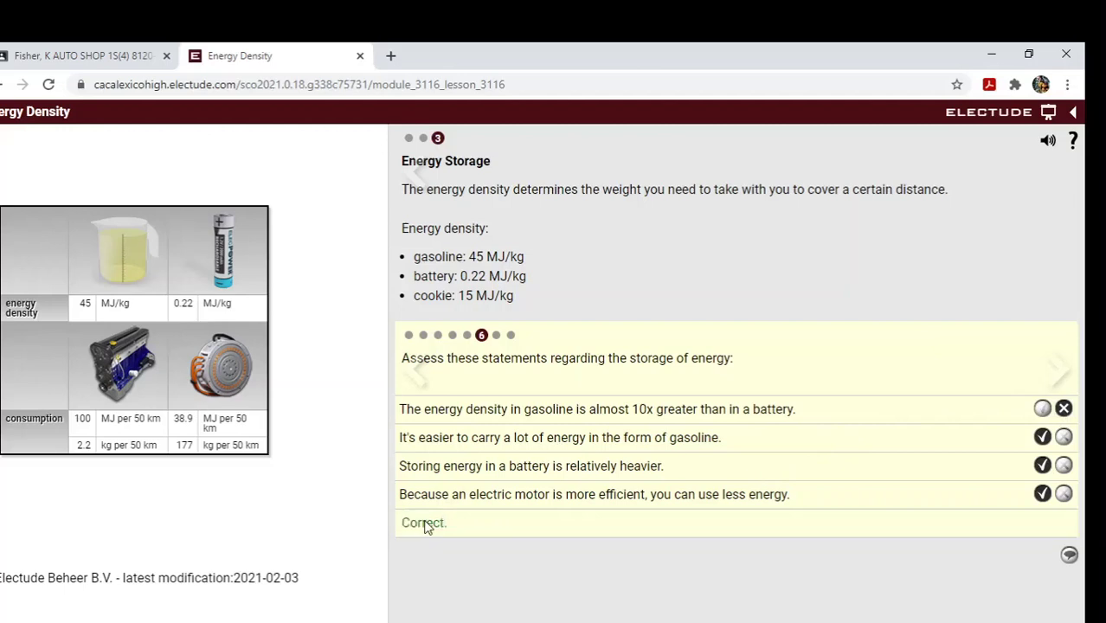
Step: Go to question 7 and compute 38.9 ÷ 15 in a cleared Calculator
left_click(496, 336)
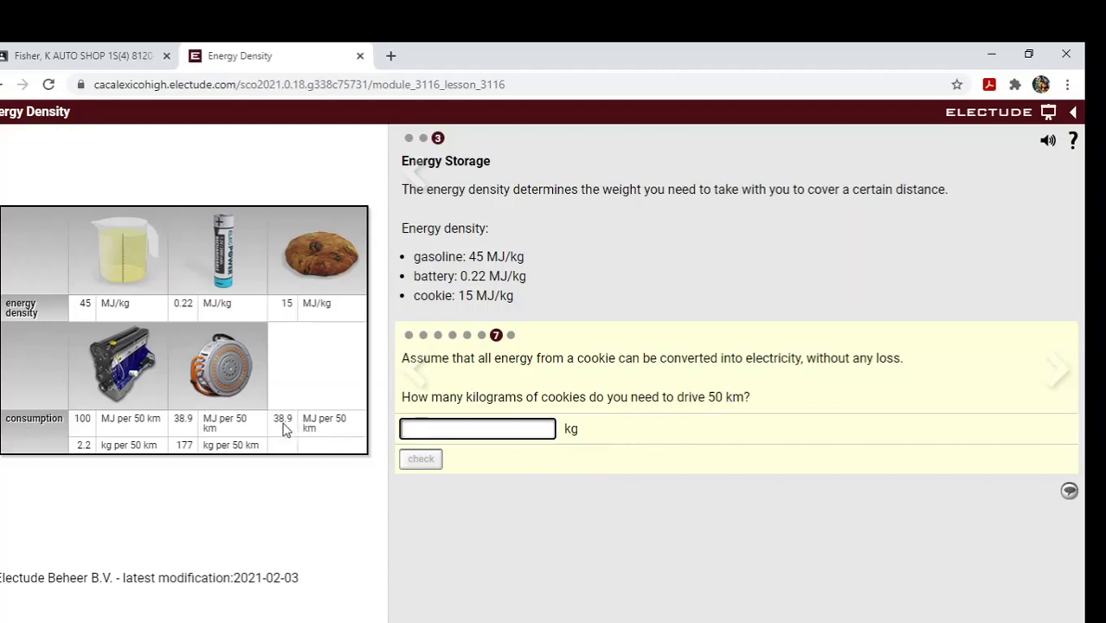
key("alt+Tab")
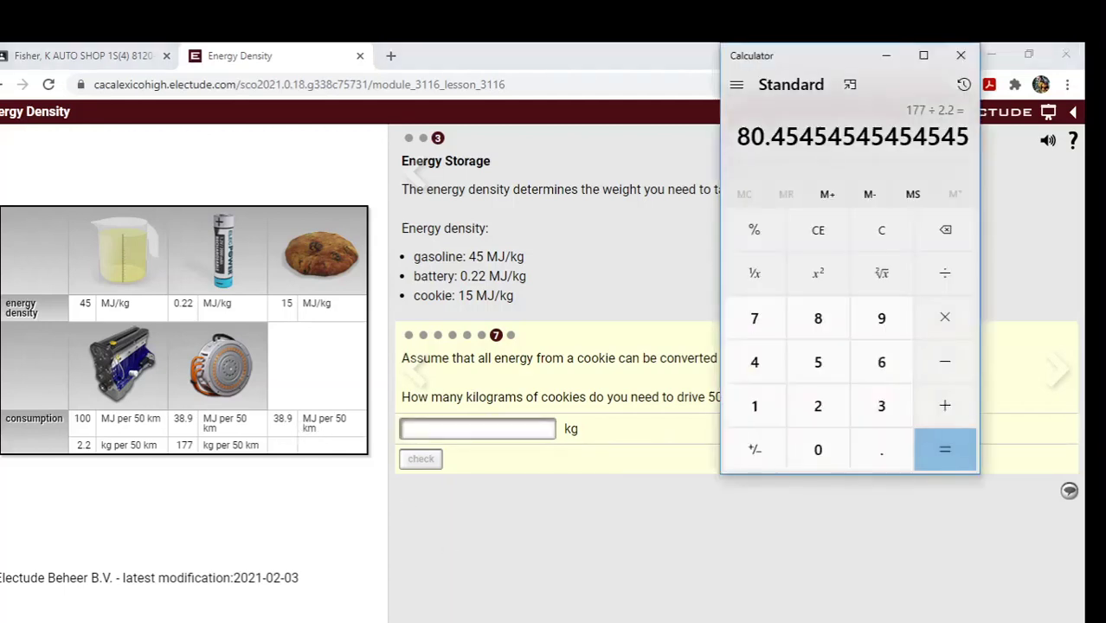
left_click(881, 413)
left_click(882, 251)
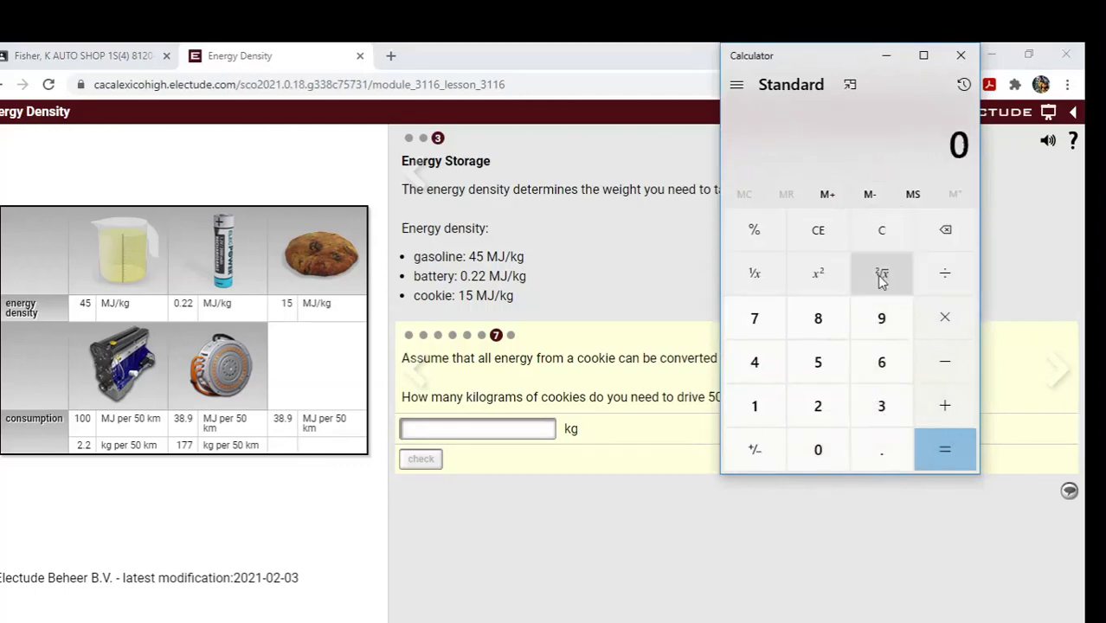
left_click(882, 407)
left_click(822, 324)
left_click(882, 443)
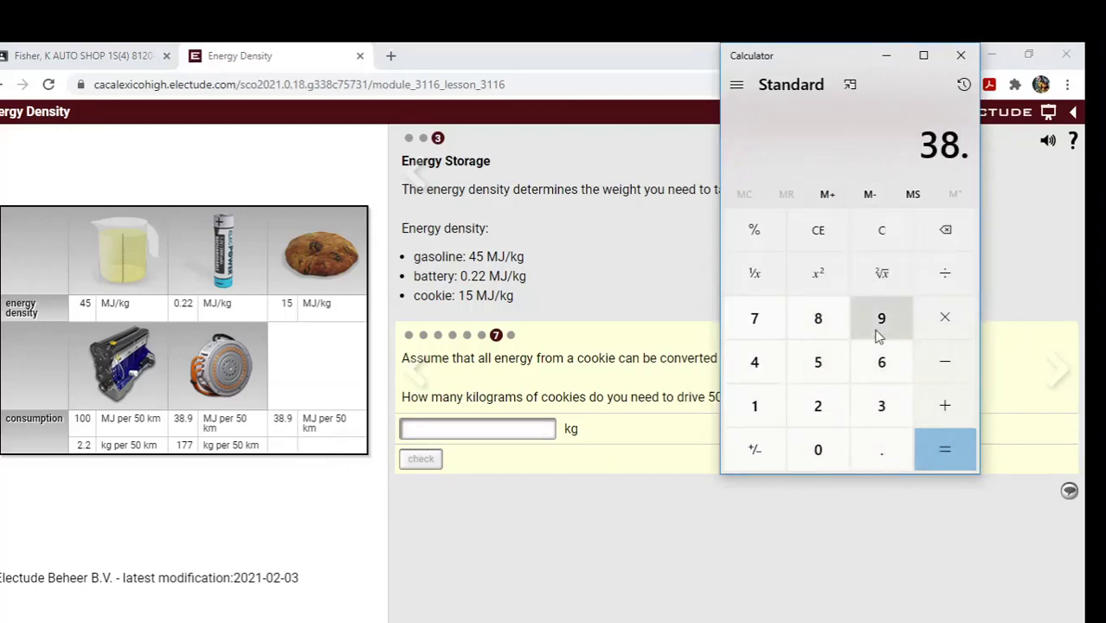
left_click(876, 327)
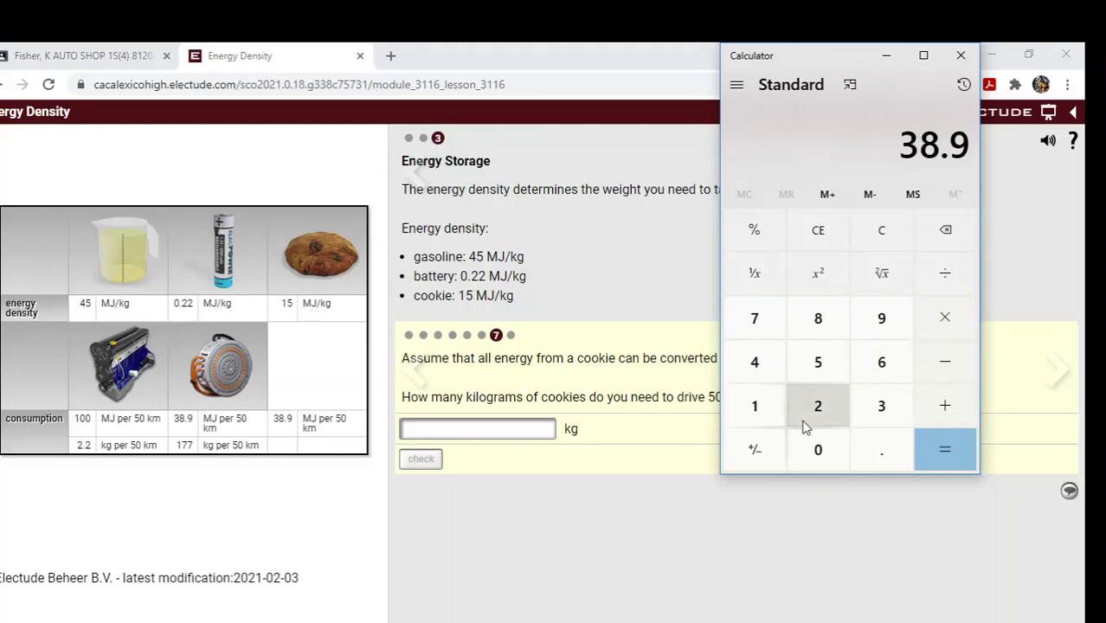
left_click(943, 277)
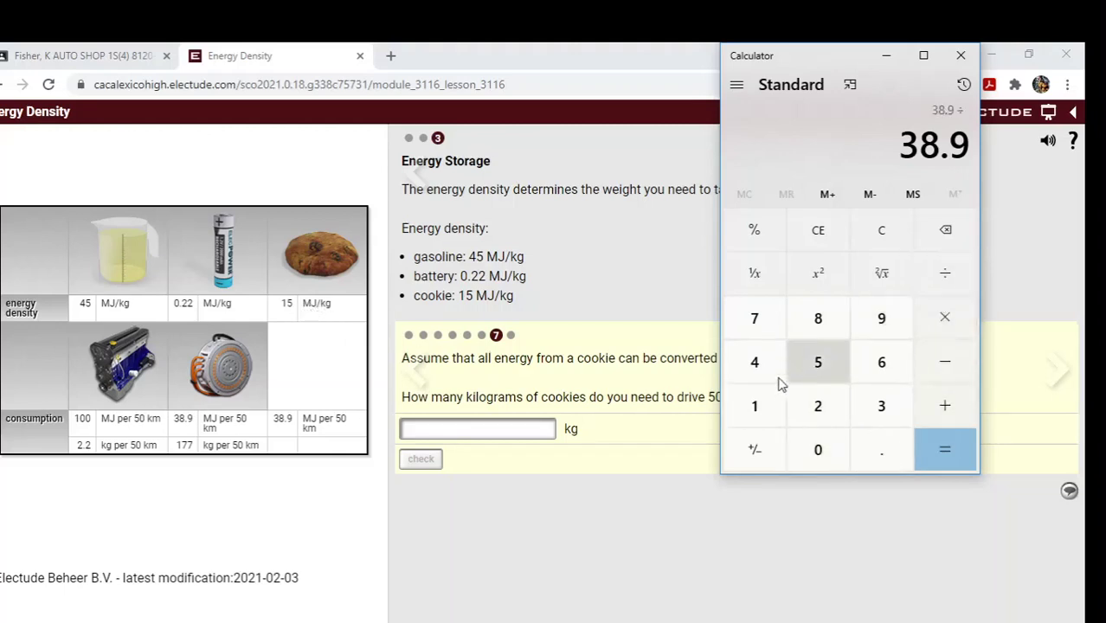
left_click(751, 408)
left_click(824, 374)
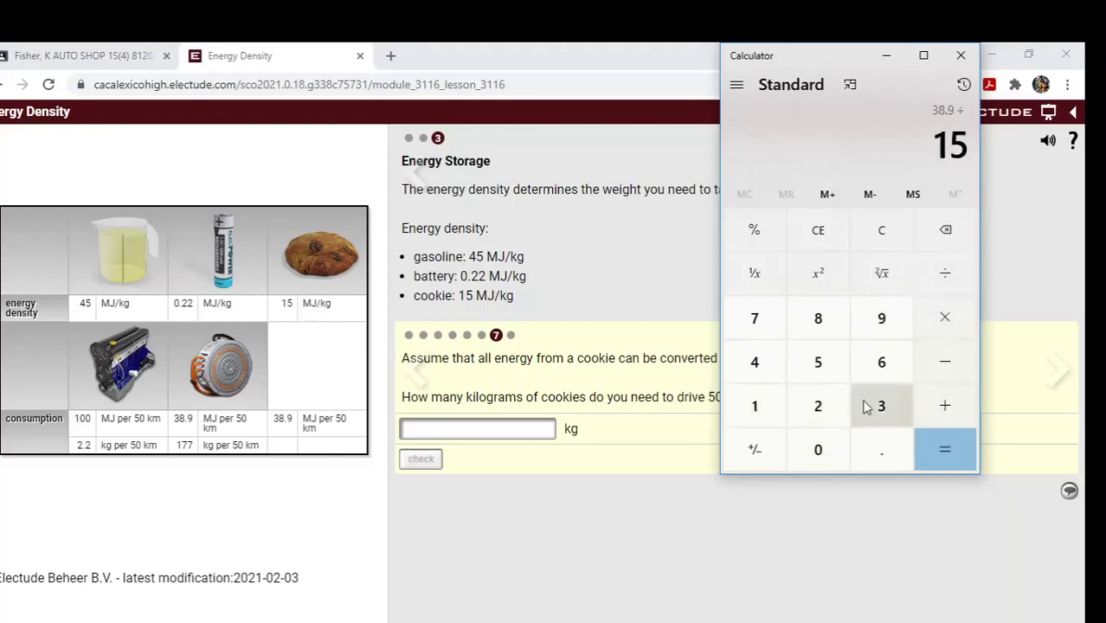
left_click(939, 452)
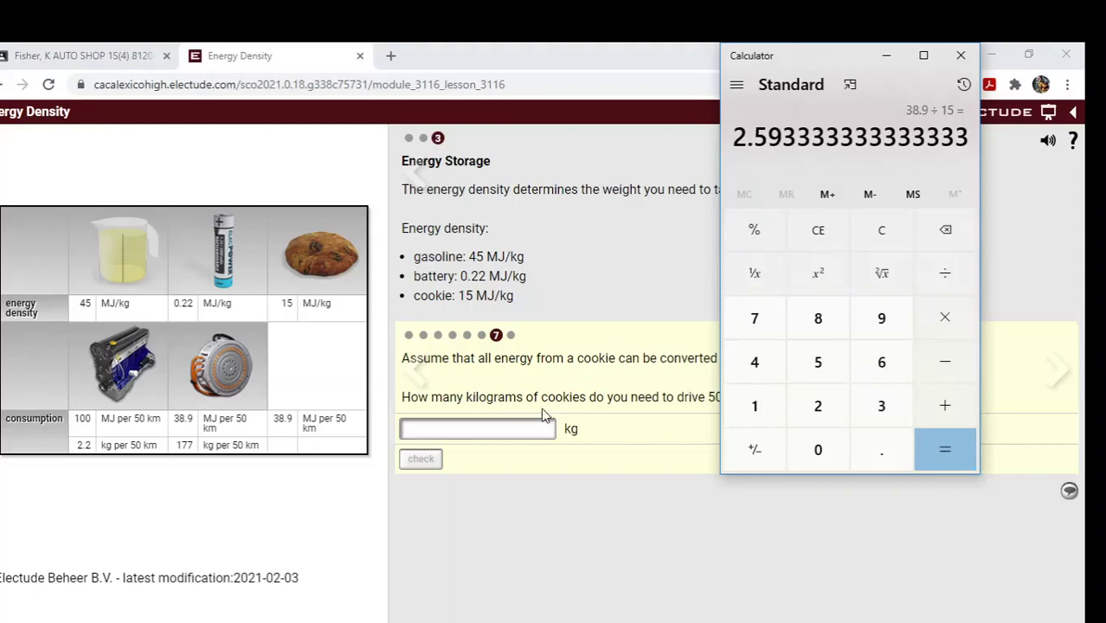
Step: Enter 2.6 kg as the cookie answer and check it
left_click(519, 428)
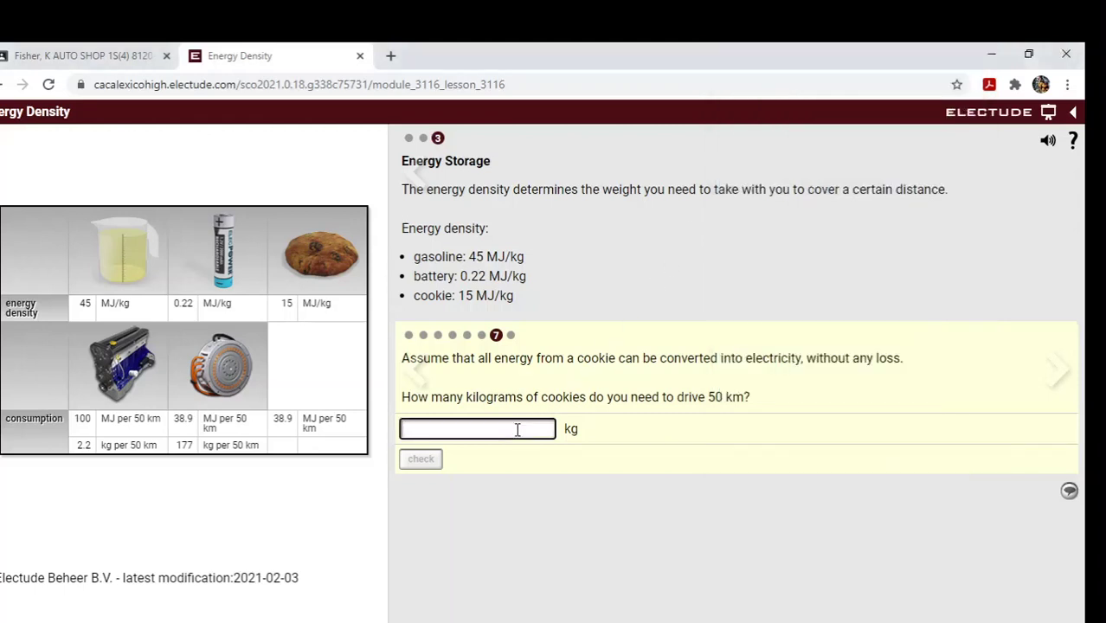
type("2.6")
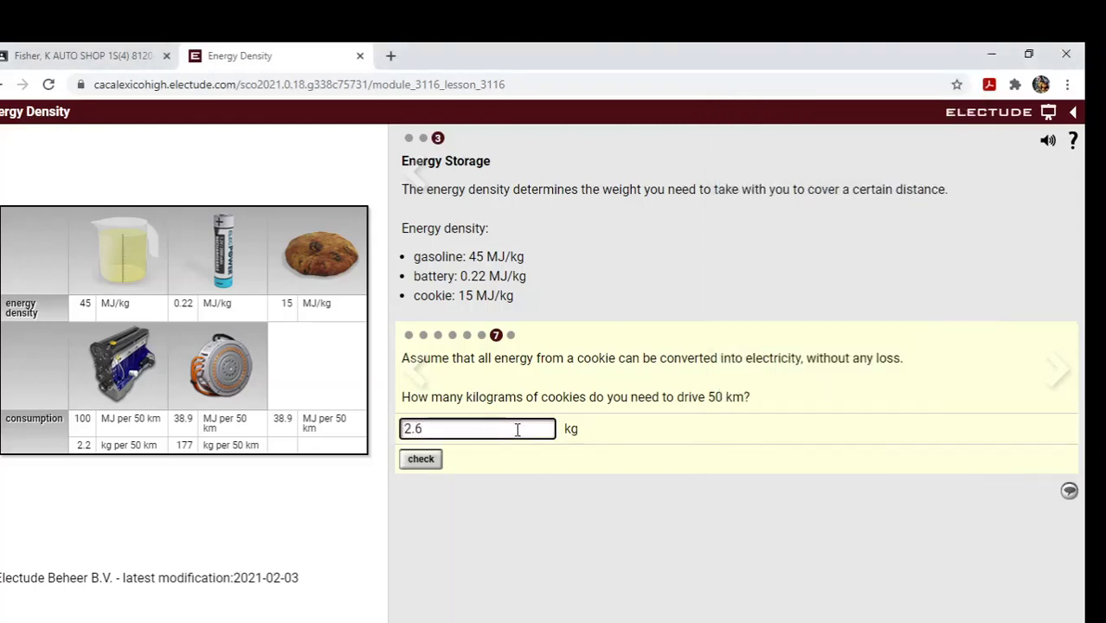
left_click(423, 460)
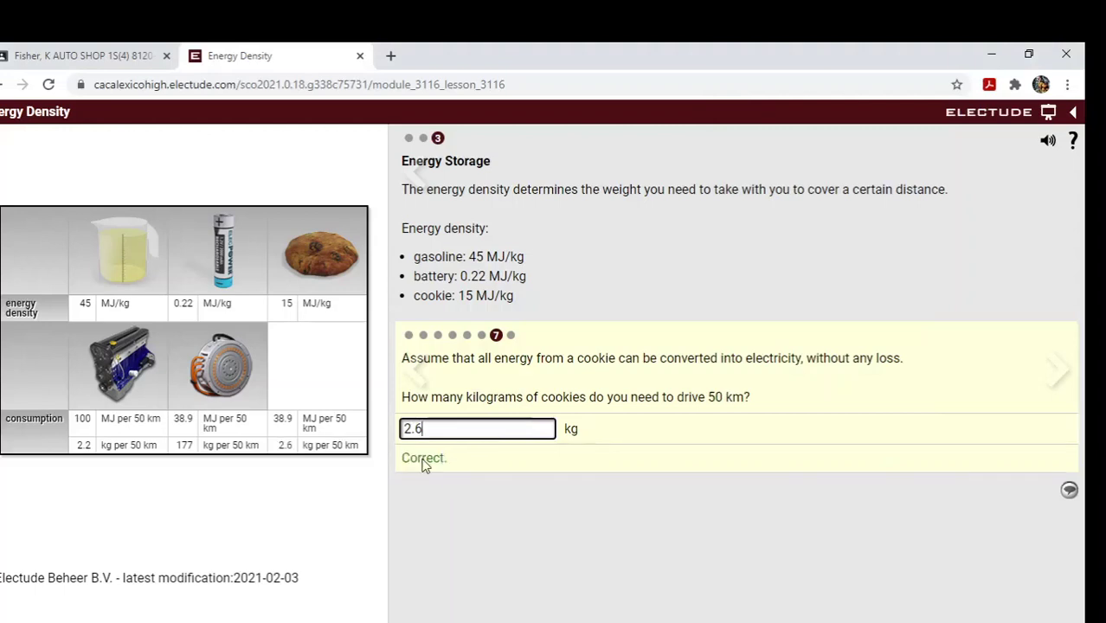